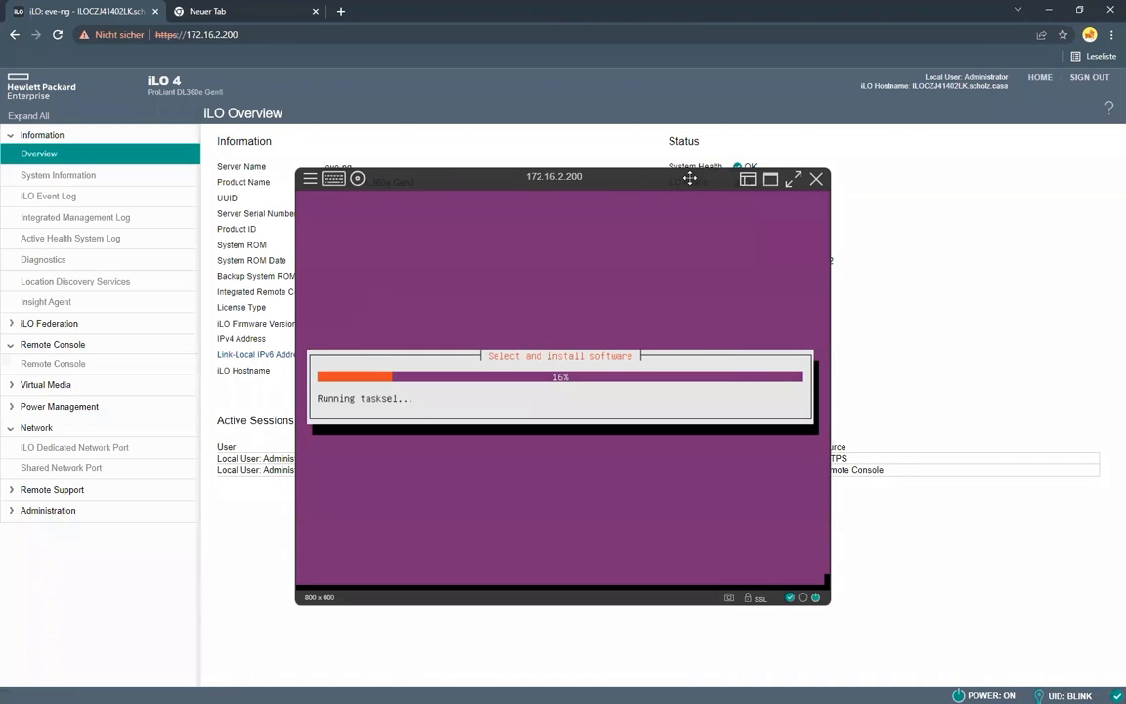
Reopen the HTML5 remote console, view its virtual floppy and CD/DVD media options, and close the console
{"action": "left_click", "coordinate": [817, 180]}
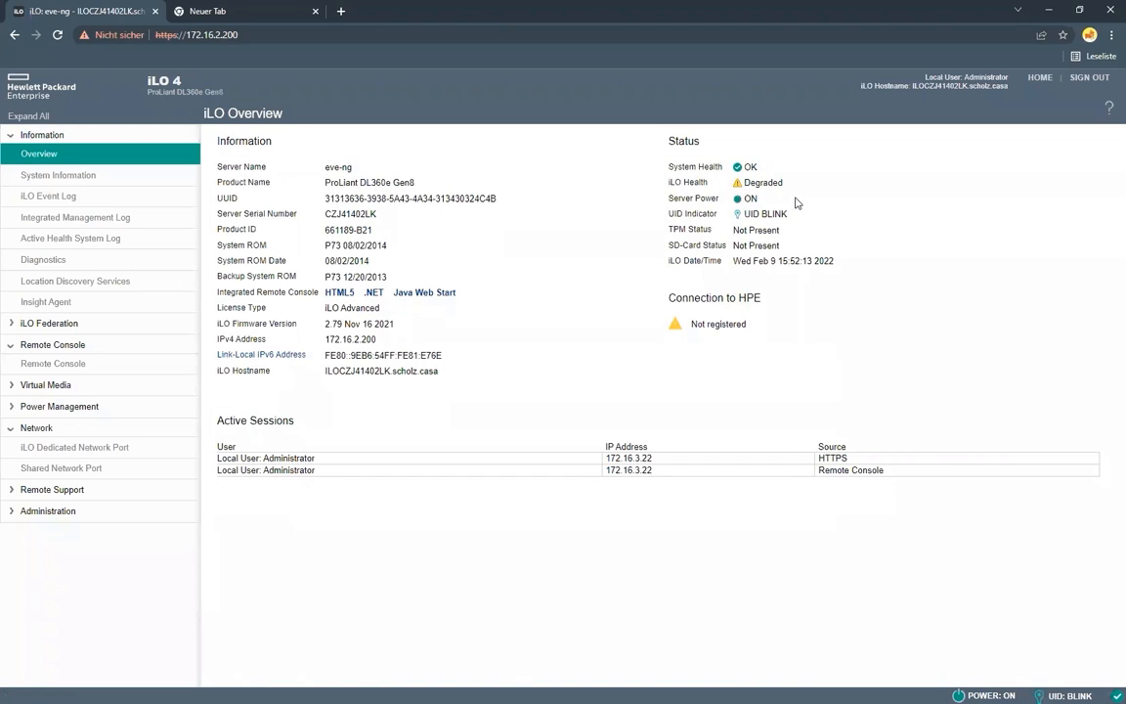
{"action": "left_click", "coordinate": [336, 293]}
{"action": "left_click", "coordinate": [357, 179]}
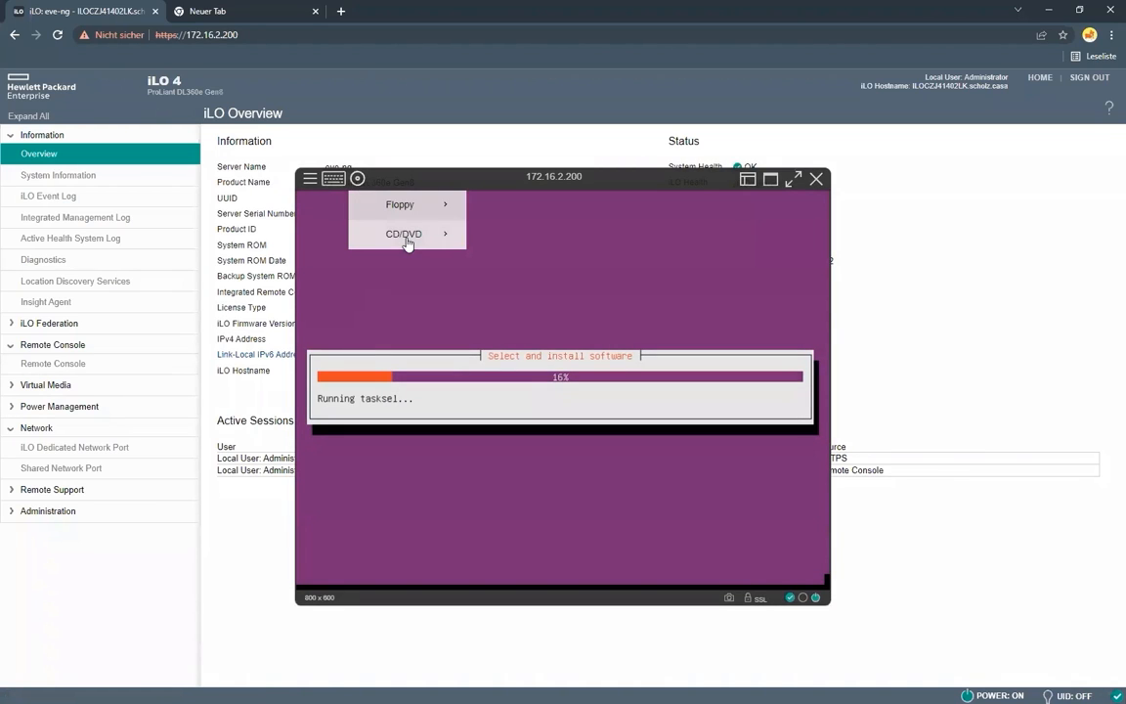
{"action": "mouse_move", "coordinate": [409, 236]}
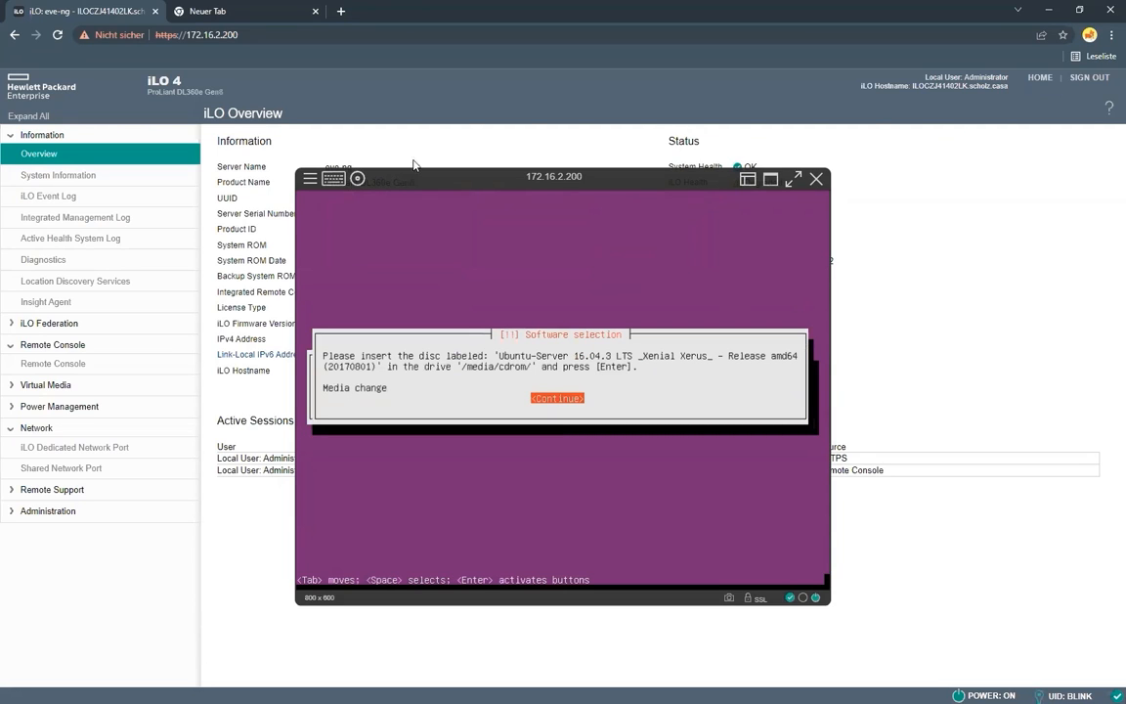
{"action": "left_click", "coordinate": [816, 179]}
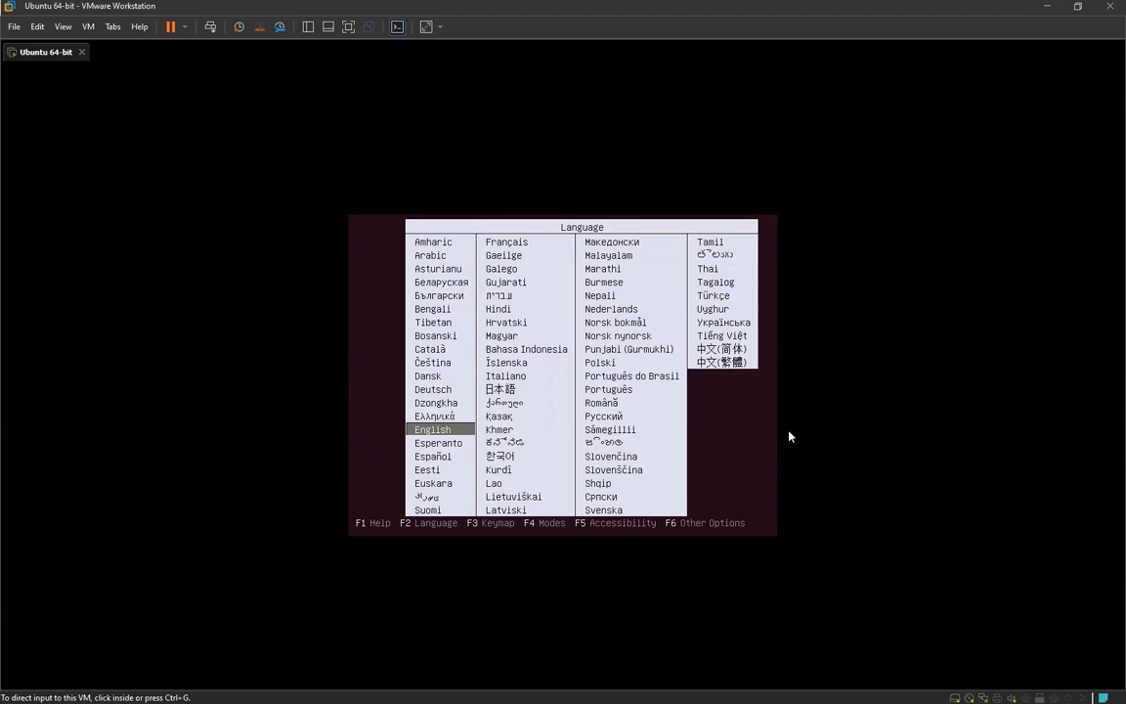
Choose English as the boot language in the Ubuntu 64-bit VMware virtual machine and start Install Eve Bare
{"action": "left_click", "coordinate": [747, 367]}
{"action": "key", "text": "Down"}
{"action": "key", "text": "Up"}
{"action": "key", "text": "Return"}
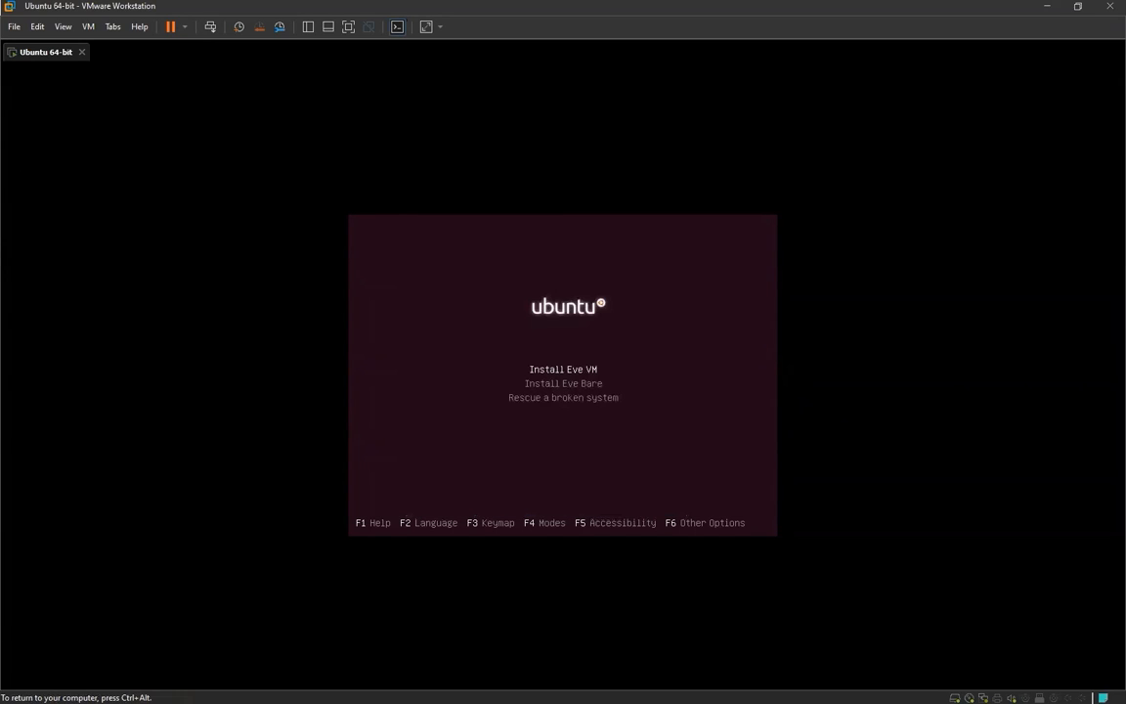
{"action": "key", "text": "Down"}
{"action": "key", "text": "Up"}
{"action": "key", "text": "Down"}
{"action": "key", "text": "Return"}
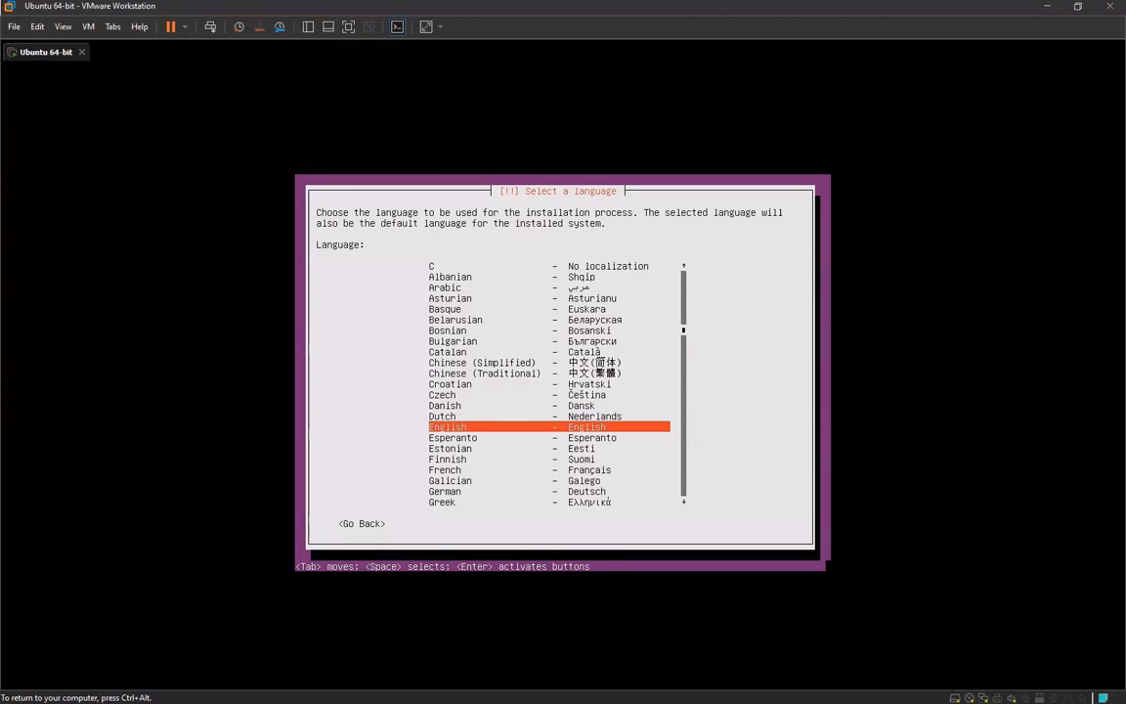
Choose English as the language for the installation process and the installed system
{"action": "key", "text": "Up"}
{"action": "key", "text": "Down"}
{"action": "key", "text": "Return"}
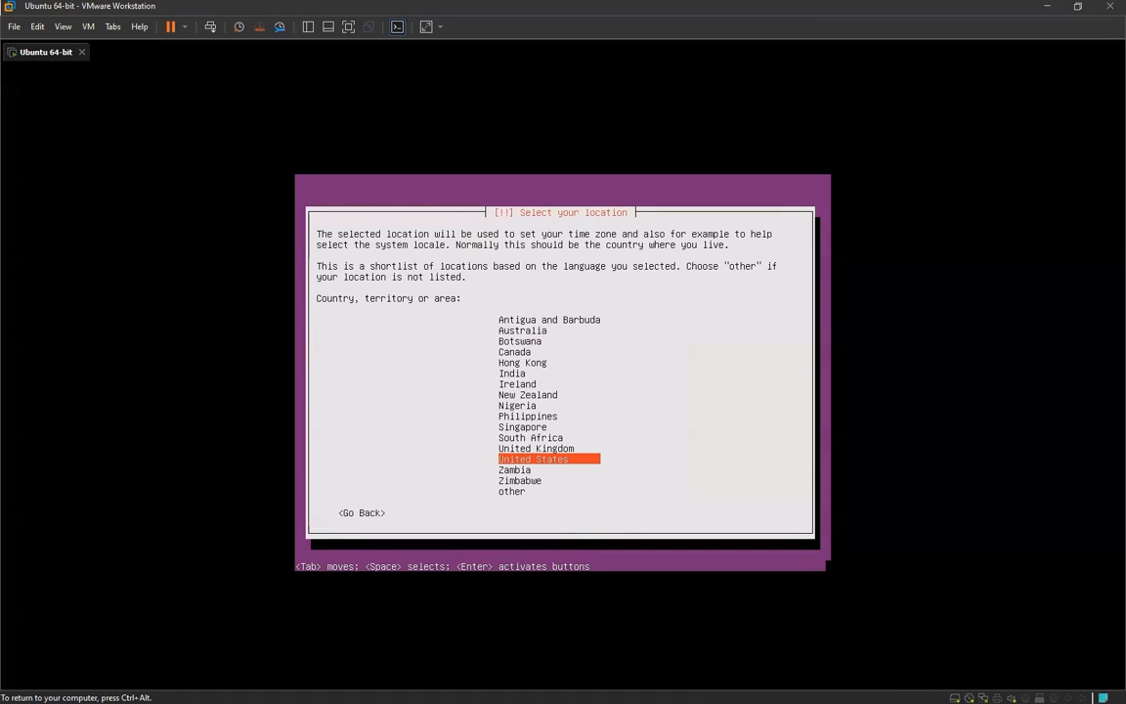
Choose "other" as the location and select Europe as the region
{"action": "key", "text": "Down"}
{"action": "key", "text": "Down"}
{"action": "key", "text": "Down"}
{"action": "key", "text": "Return"}
{"action": "key", "text": "Down"}
{"action": "key", "text": "Down"}
{"action": "key", "text": "Up"}
{"action": "key", "text": "Up"}
{"action": "key", "text": "Up"}
{"action": "key", "text": "Up"}
{"action": "key", "text": "Return"}
Select Germany as the country and base the default locale on United States, en_US.UTF-8
{"action": "key", "text": "Down"}
{"action": "key", "text": "Down"}
{"action": "key", "text": "Down"}
{"action": "key", "text": "Down"}
{"action": "key", "text": "Down"}
{"action": "key", "text": "Down"}
{"action": "key", "text": "Down"}
{"action": "key", "text": "Down"}
{"action": "key", "text": "Down"}
{"action": "key", "text": "Down"}
{"action": "key", "text": "Down"}
{"action": "key", "text": "Down"}
{"action": "key", "text": "Down"}
{"action": "key", "text": "Down"}
{"action": "key", "text": "Down"}
{"action": "key", "text": "Down"}
{"action": "key", "text": "Down"}
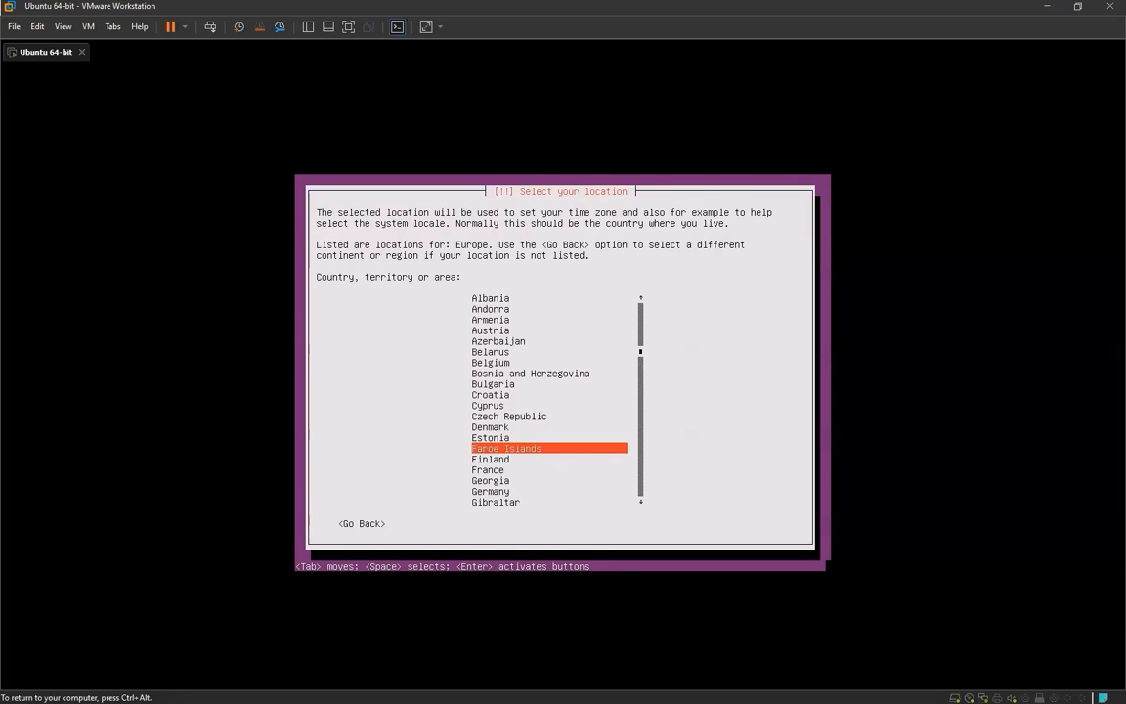
{"action": "key", "text": "Down"}
{"action": "key", "text": "Return"}
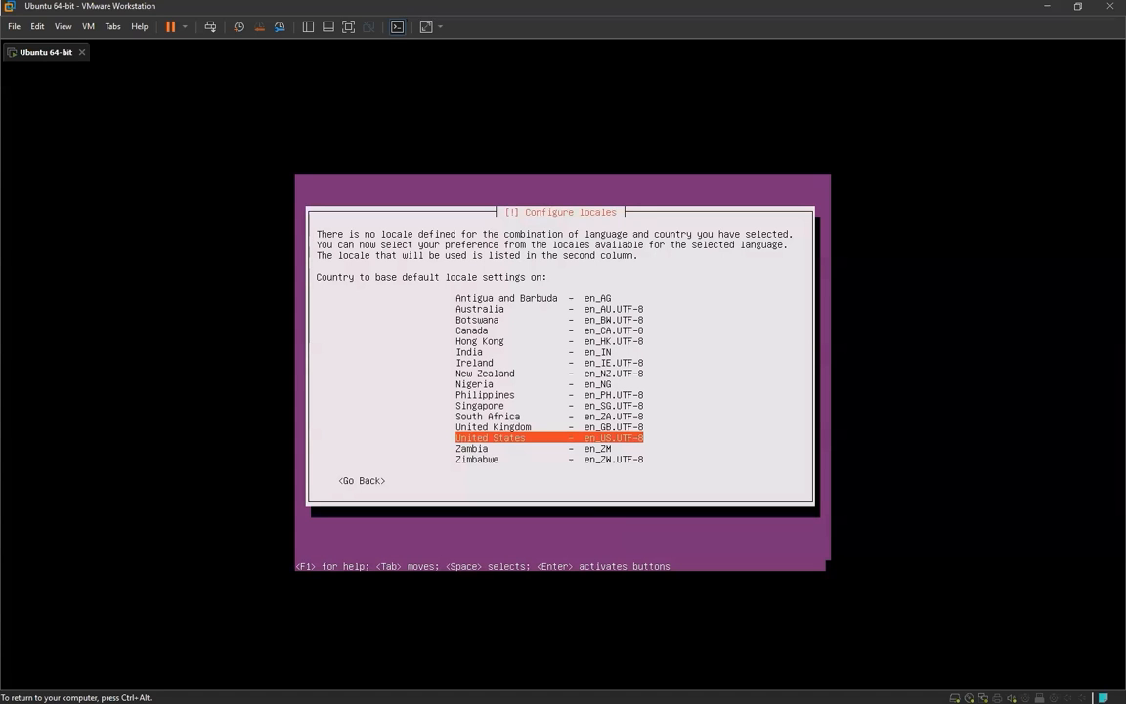
{"action": "key", "text": "Return"}
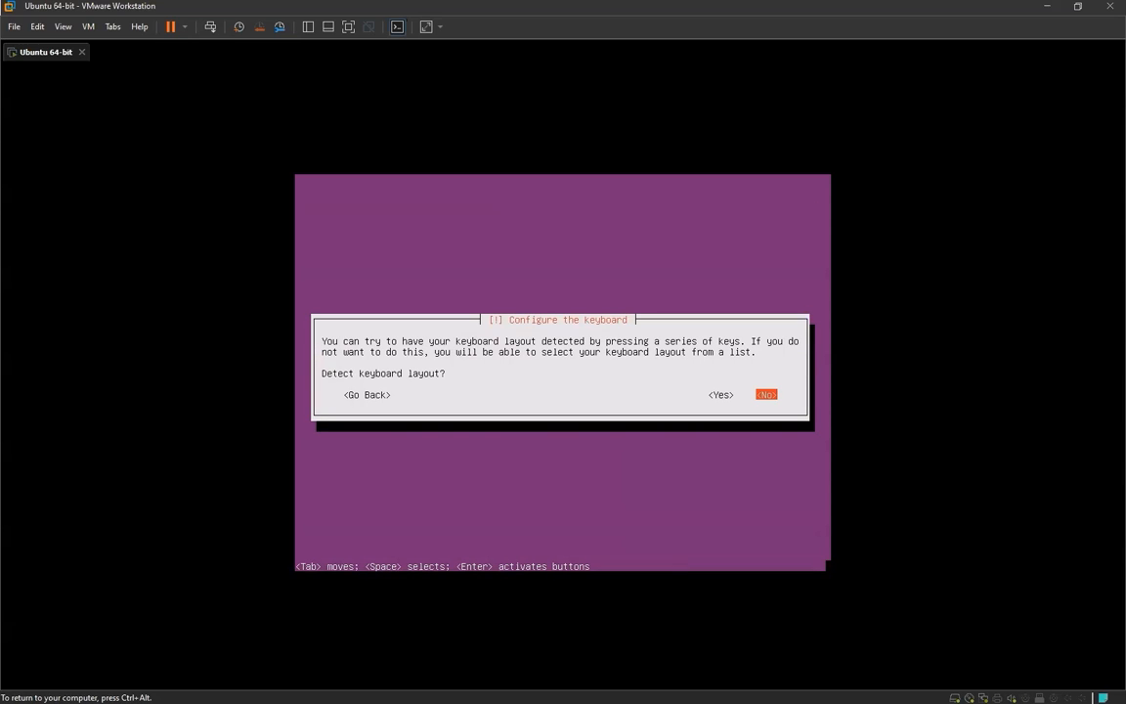
Run the keyboard layout detection, answer its key prompts for a German keyboard without an é key, and accept the detected layout
{"action": "key", "text": "Left"}
{"action": "key", "text": "Return"}
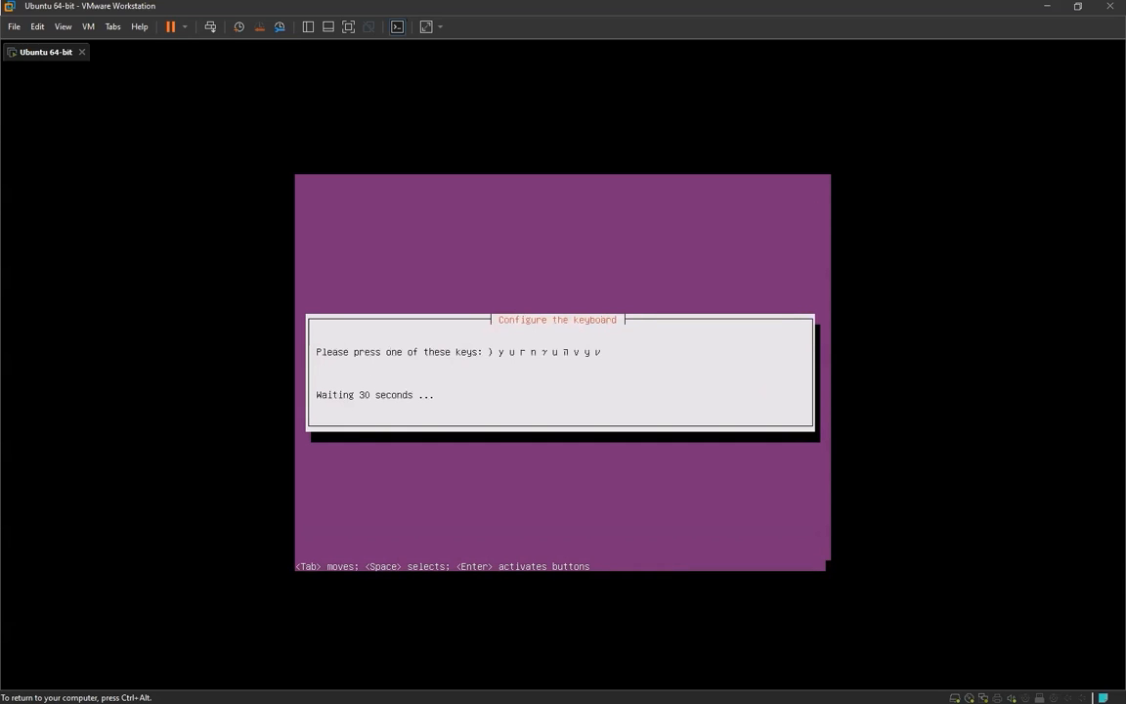
{"action": "key", "text": "shift+0"}
{"action": "key", "text": "b"}
{"action": "key", "text": "z"}
{"action": "key", "text": "Tab"}
{"action": "key", "text": "Return"}
{"action": "key", "text": "odiaeresis"}
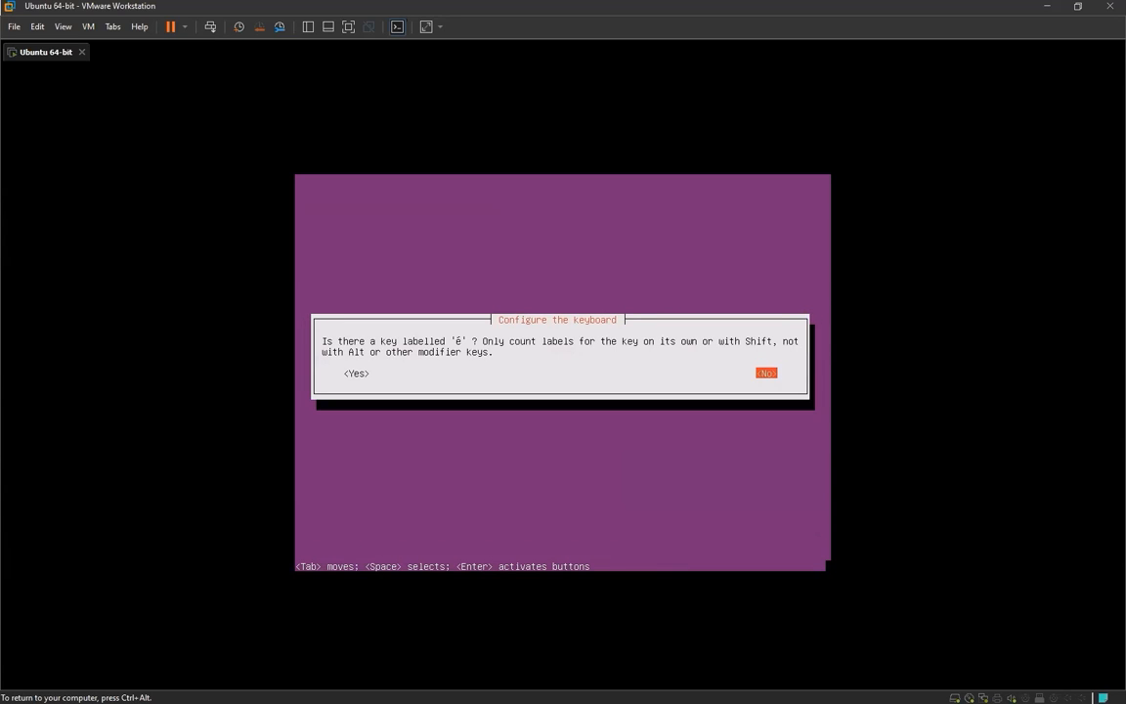
{"action": "key", "text": "Return"}
{"action": "key", "text": "Return"}
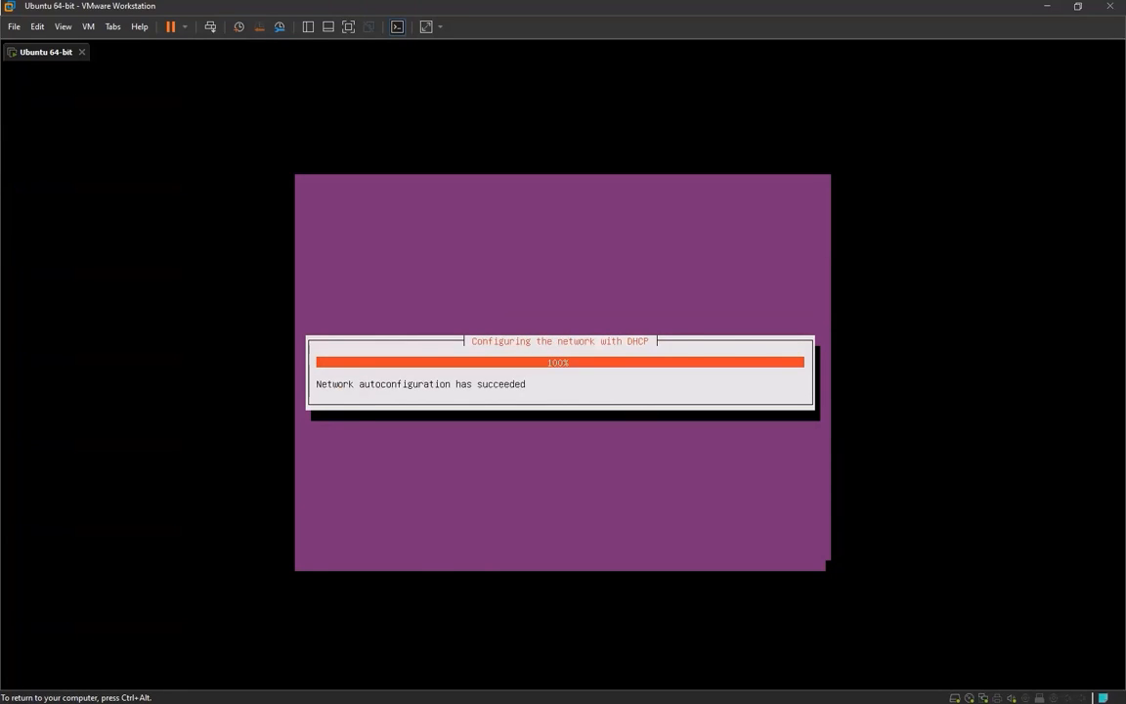
Set the system's hostname to eve-ng and accept the Europe/Berlin time zone
{"action": "key", "text": "BackSpace"}
{"action": "key", "text": "BackSpace"}
{"action": "key", "text": "BackSpace"}
{"action": "key", "text": "BackSpace"}
{"action": "key", "text": "BackSpace"}
{"action": "key", "text": "BackSpace"}
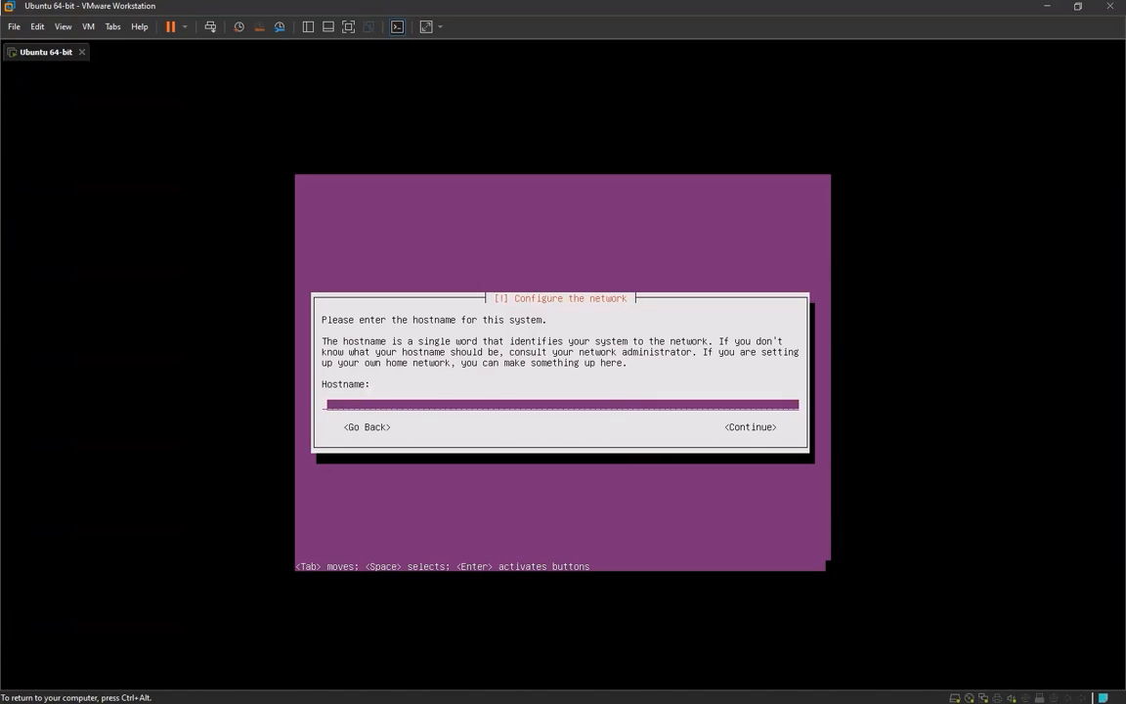
{"action": "type", "text": "eve-ng"}
{"action": "key", "text": "Return"}
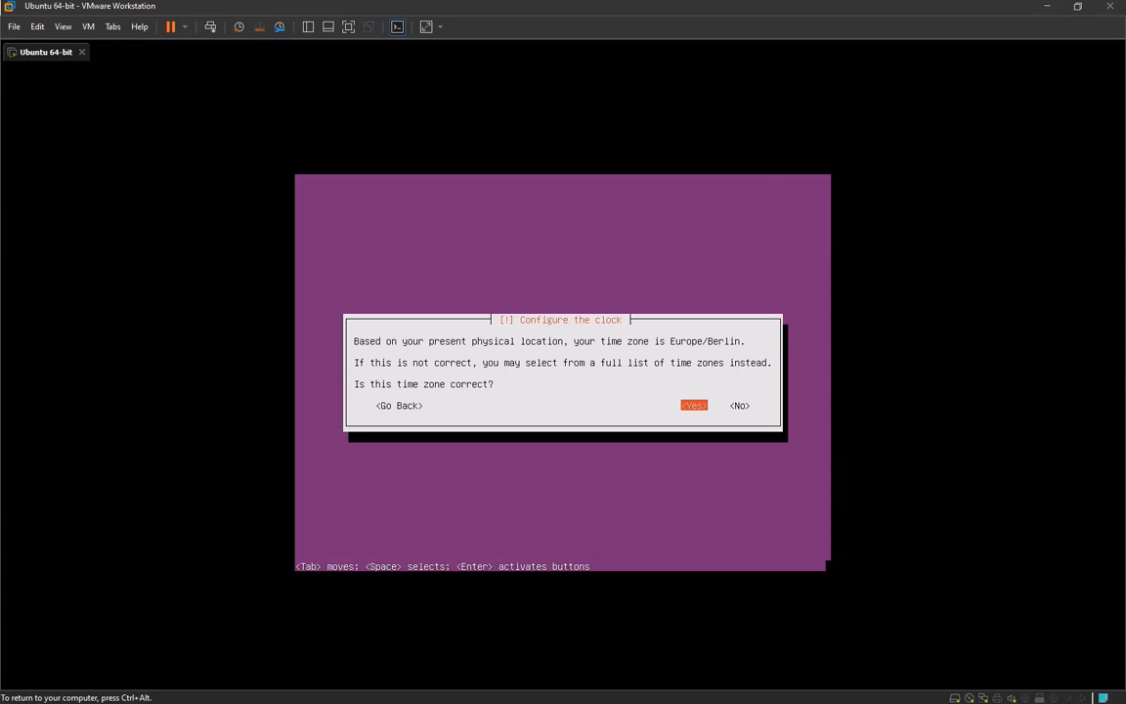
{"action": "key", "text": "Return"}
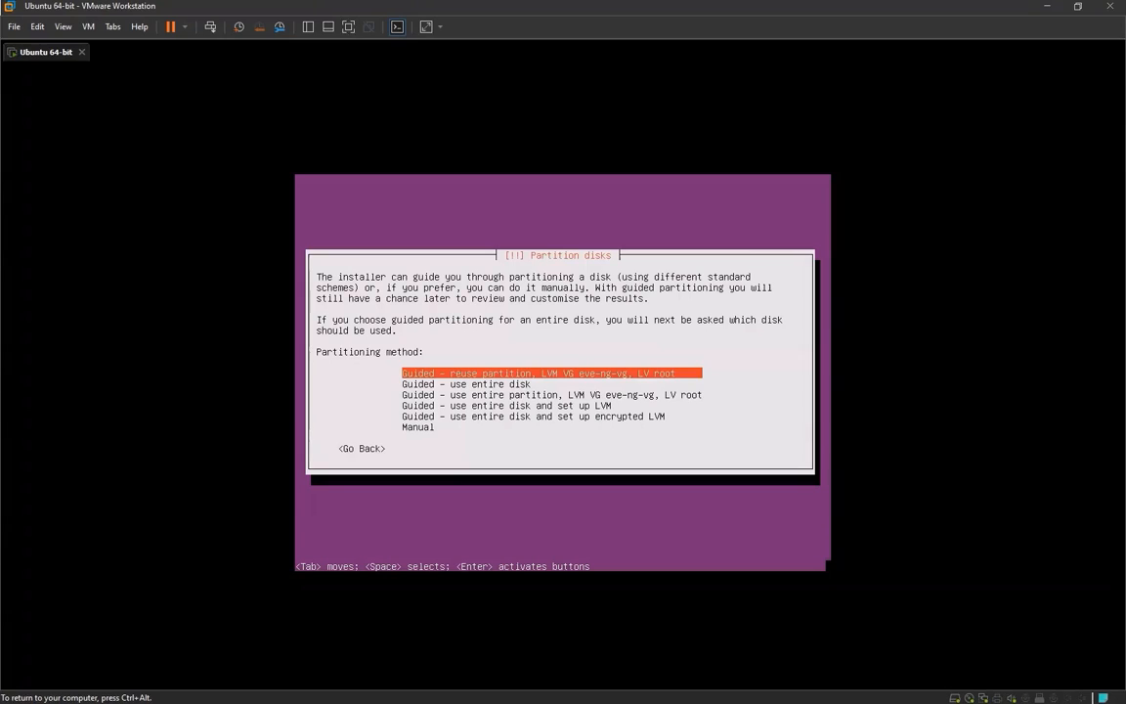
Choose guided partitioning with the entire disk and LVM, and select the SCSI33 (0,0,0) (sda) disk
{"action": "key", "text": "Down"}
{"action": "key", "text": "Down"}
{"action": "key", "text": "Down"}
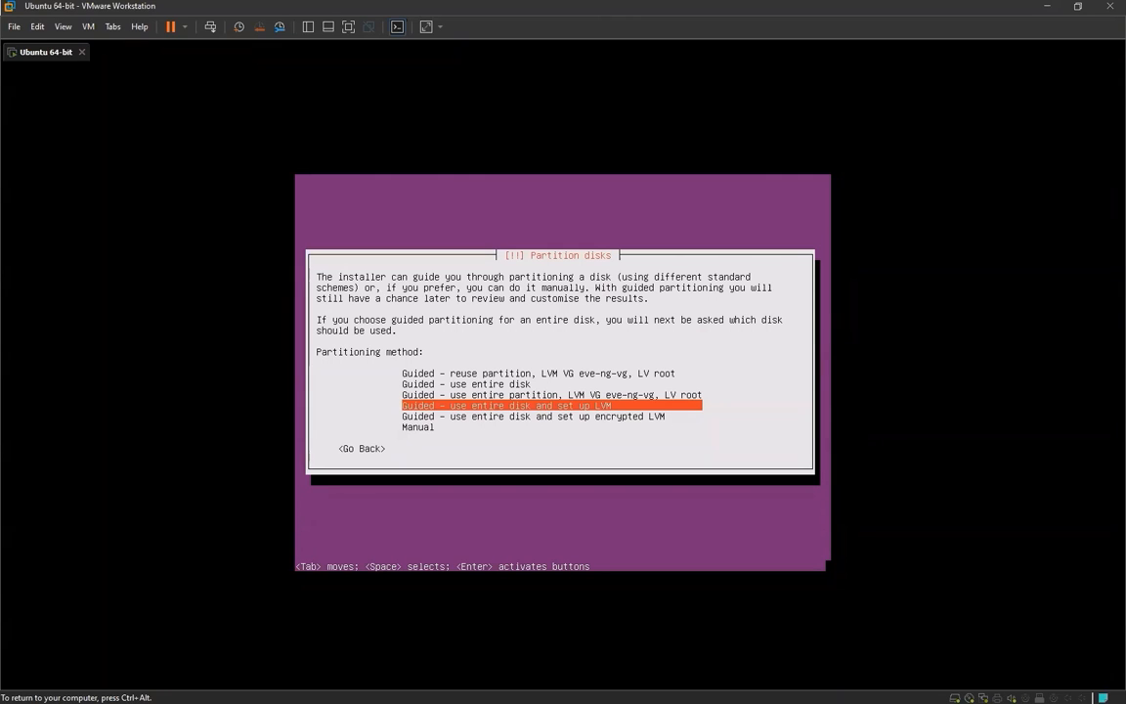
{"action": "key", "text": "ctrl+alt"}
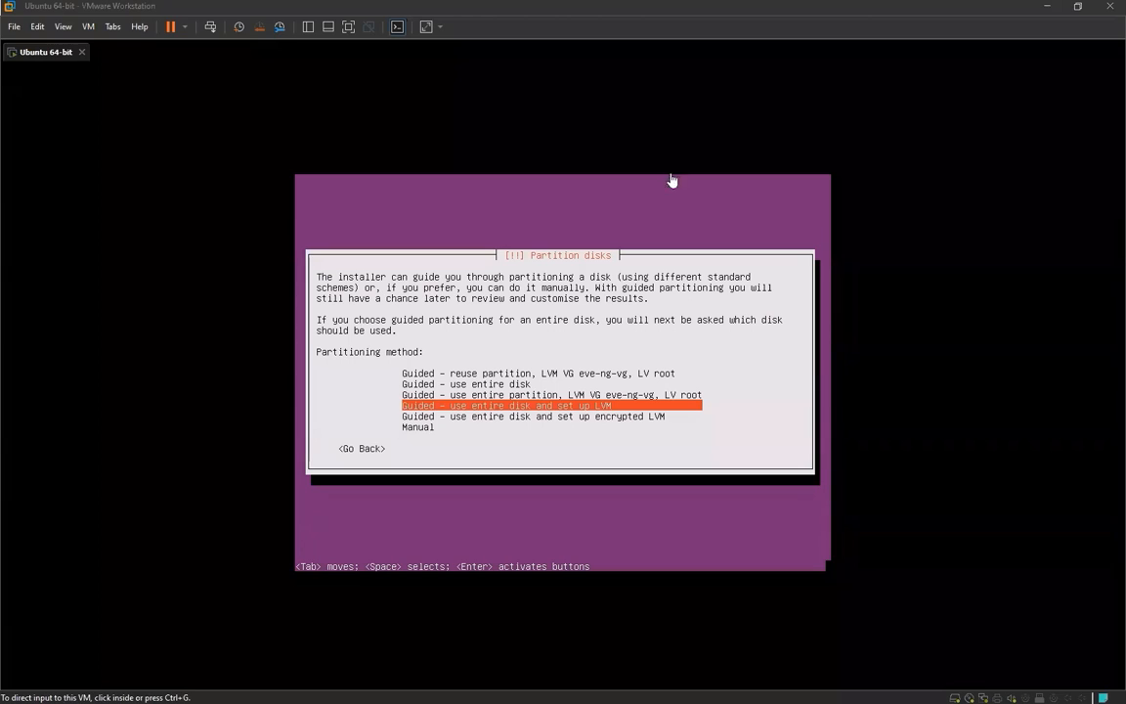
{"action": "left_click", "coordinate": [650, 308]}
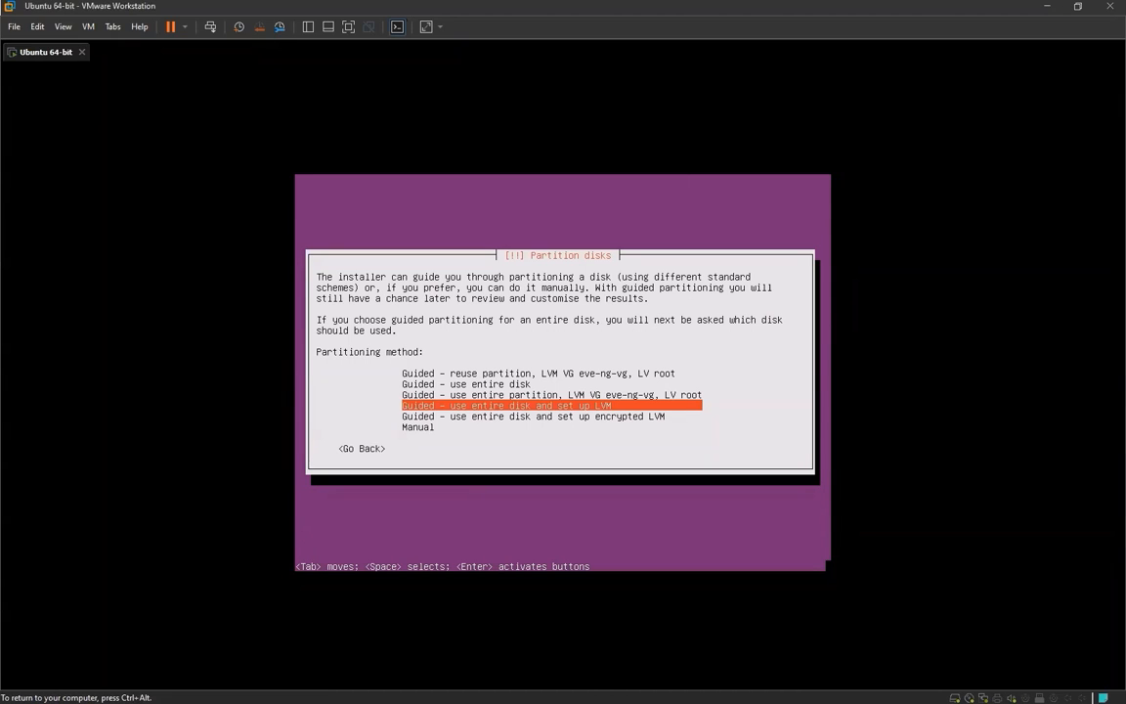
{"action": "key", "text": "ctrl+alt"}
{"action": "left_click", "coordinate": [636, 277]}
{"action": "key", "text": "Return"}
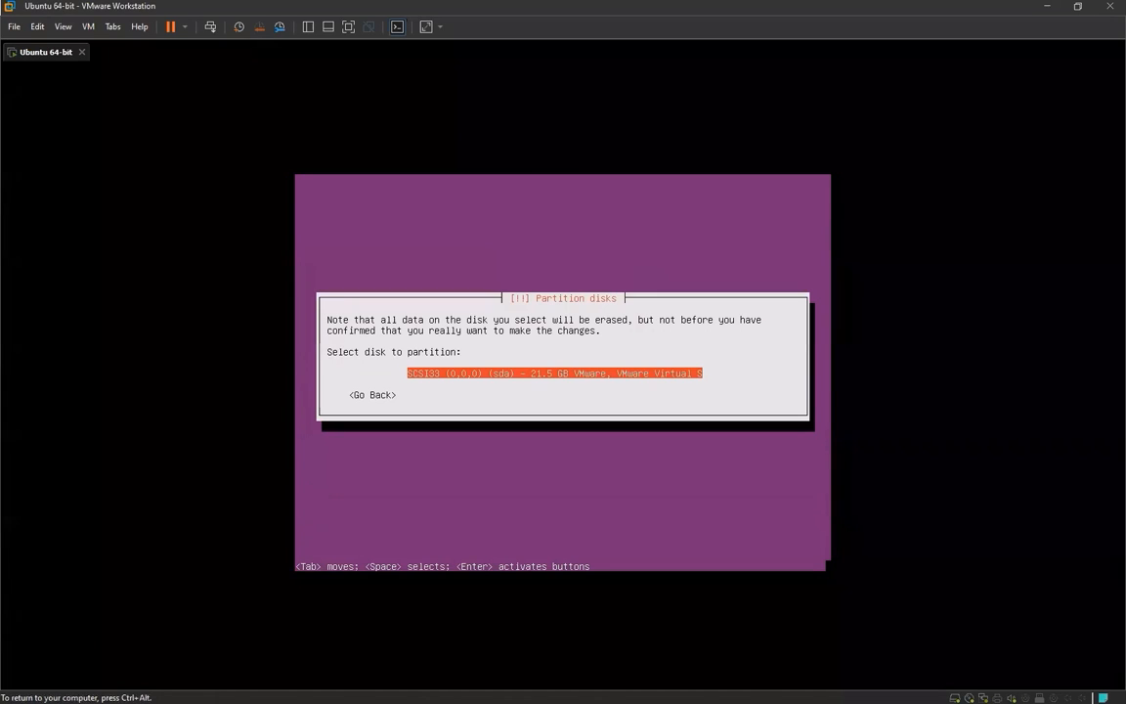
{"action": "key", "text": "Return"}
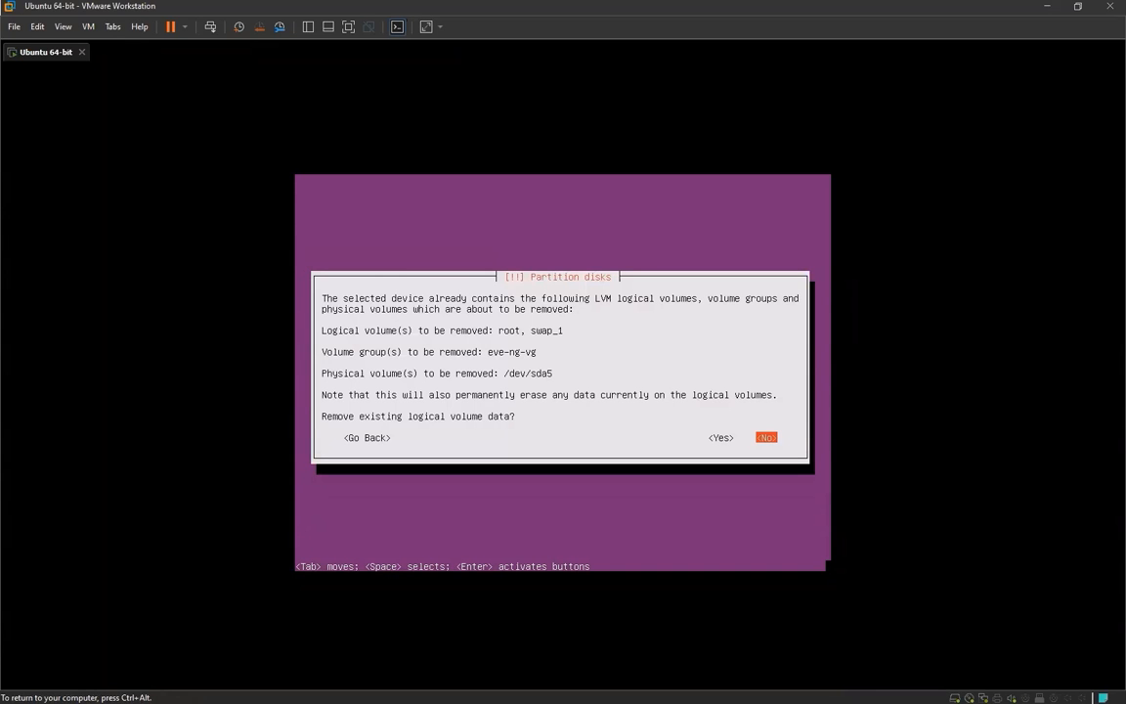
Remove the existing logical volume data and write the partitioning scheme to disk to configure LVM
{"action": "key", "text": "Left"}
{"action": "key", "text": "Return"}
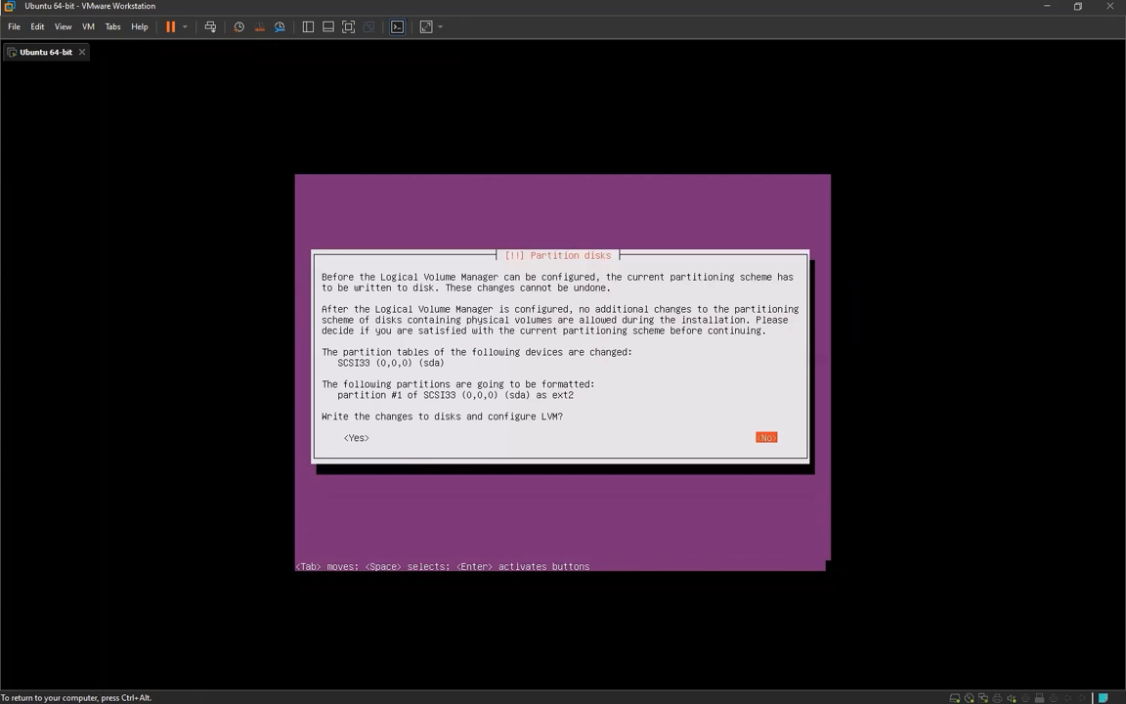
{"action": "key", "text": "Tab"}
{"action": "key", "text": "Return"}
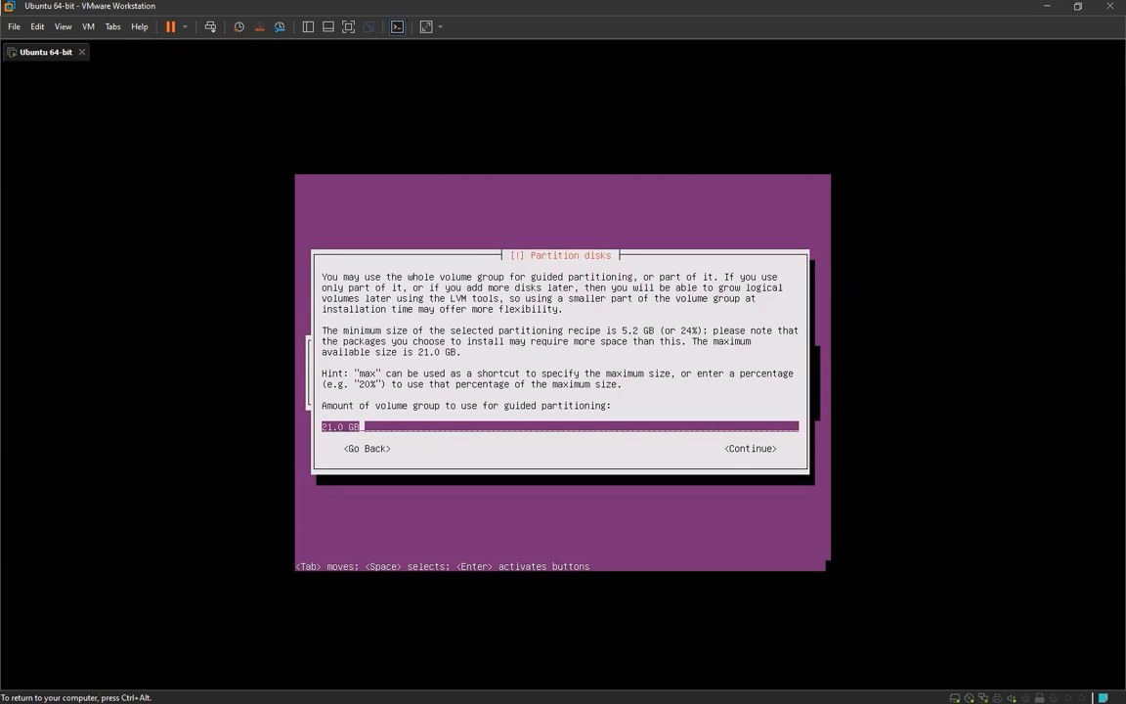
Use 21.0 GB of the volume group for guided partitioning and write the changes to the disks
{"action": "key", "text": "Tab"}
{"action": "key", "text": "Return"}
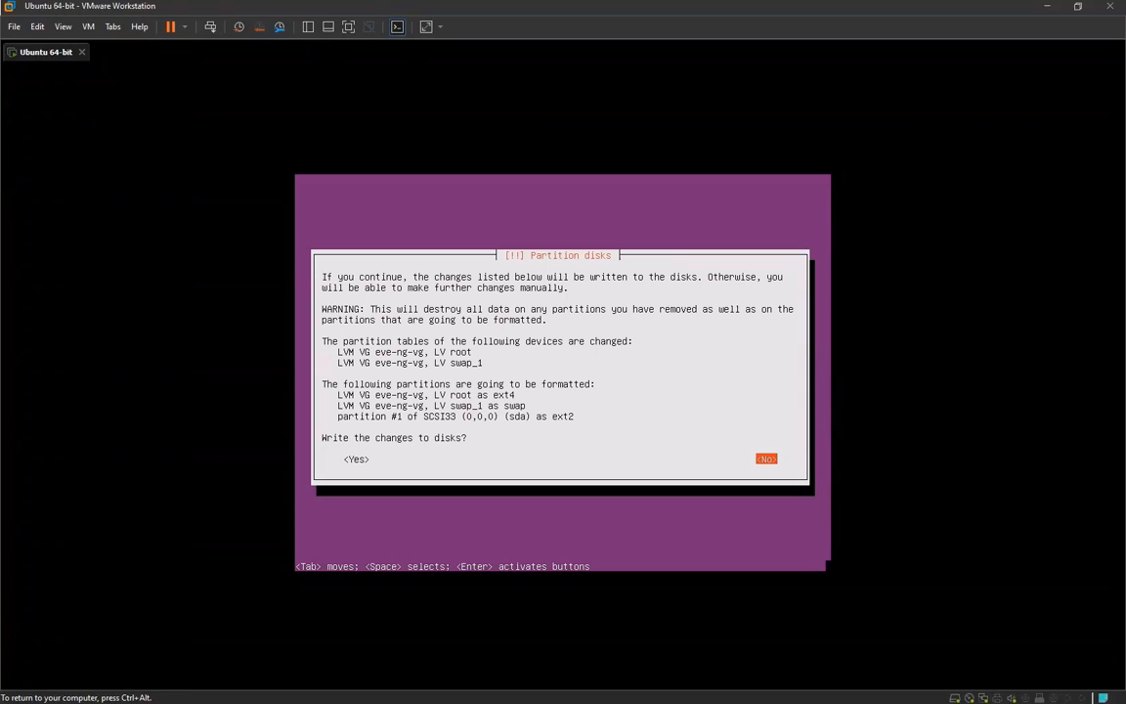
{"action": "key", "text": "Tab"}
{"action": "key", "text": "Return"}
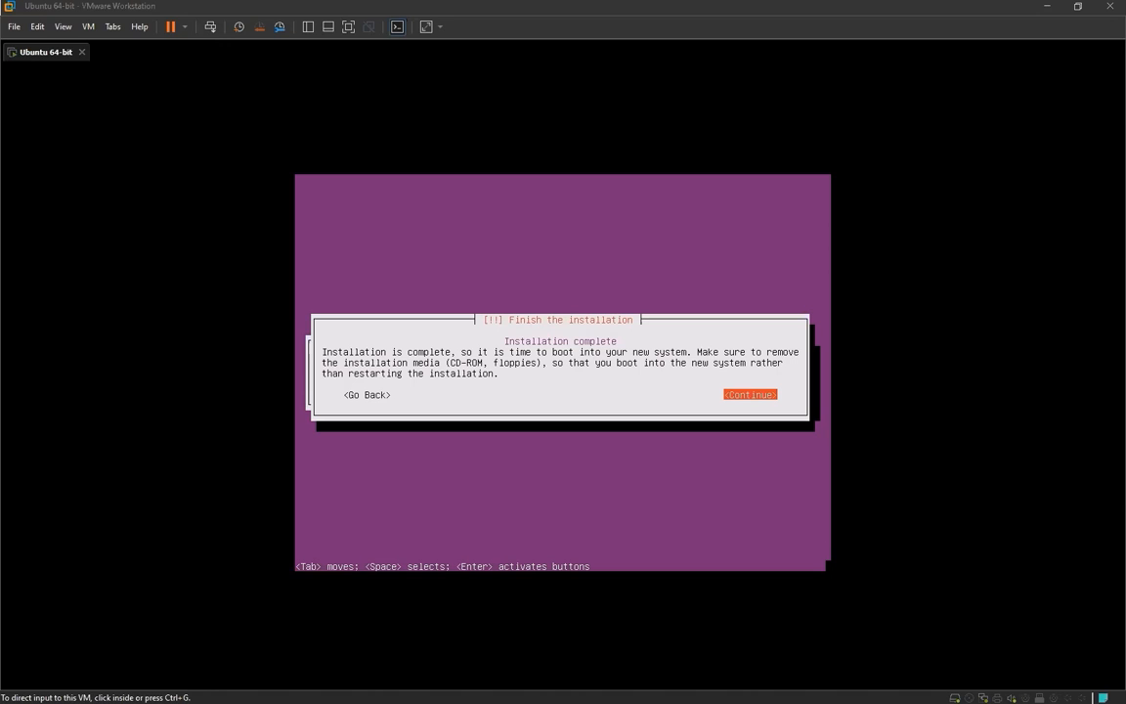
View 01.png with the update management prompt and 02.png with the GRUB boot loader prompt in Photos
{"action": "left_click", "coordinate": [760, 243]}
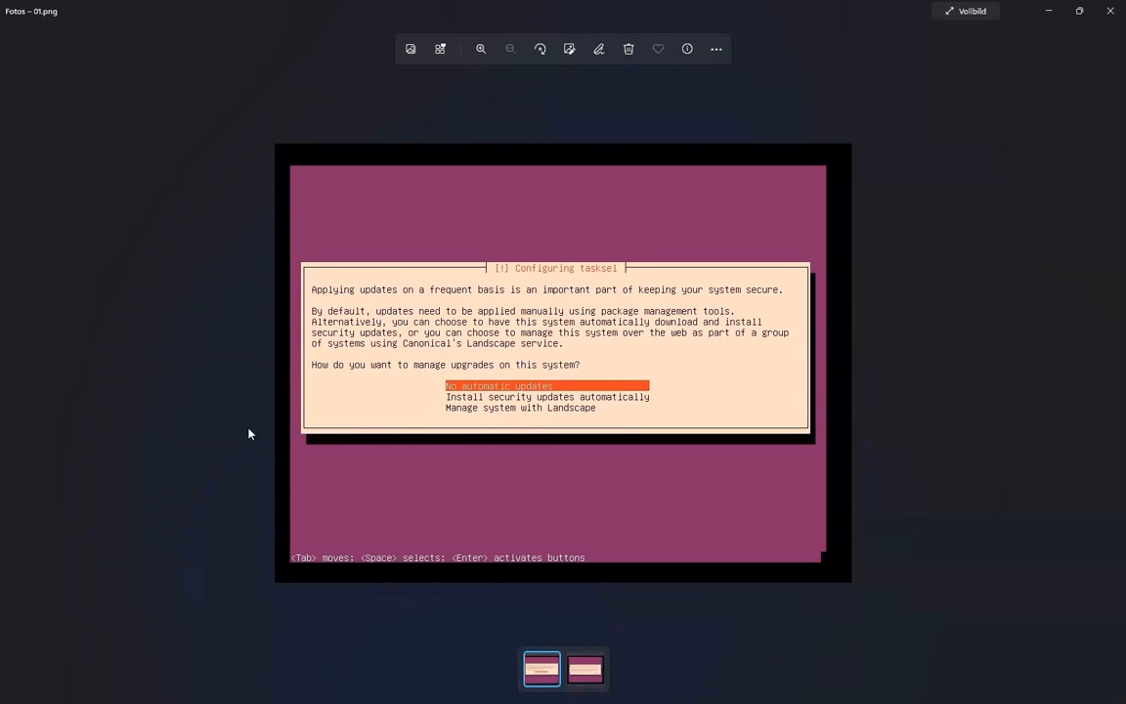
{"action": "left_click", "coordinate": [1108, 17]}
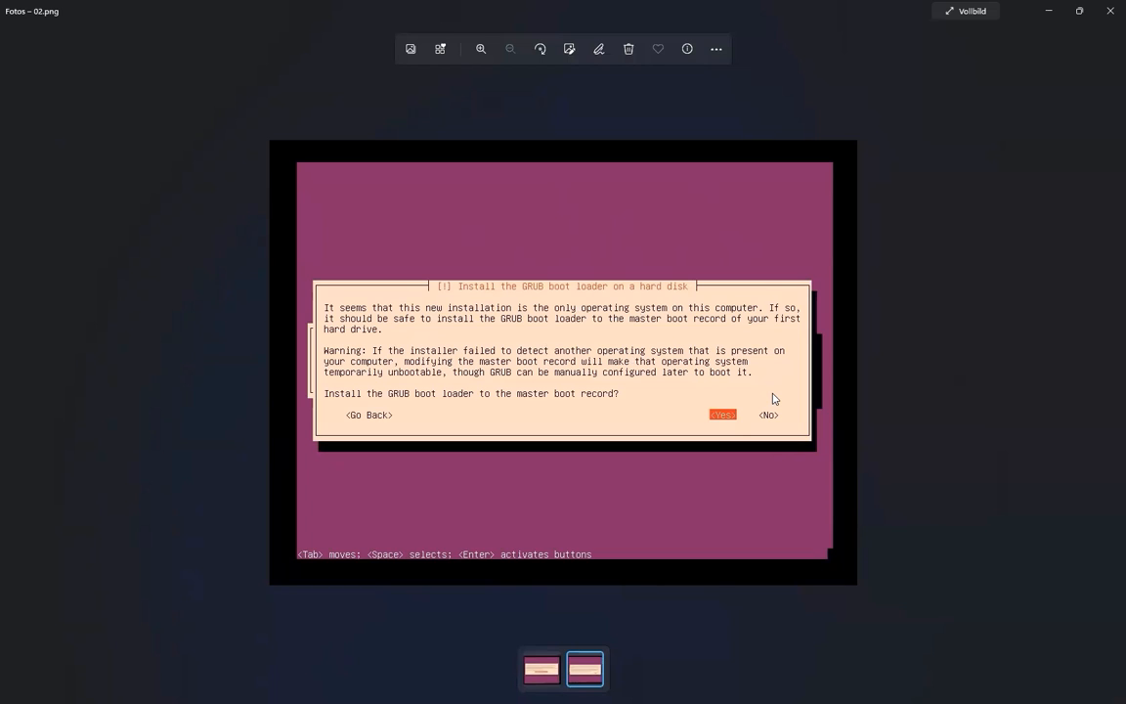
{"action": "left_click", "coordinate": [1110, 11]}
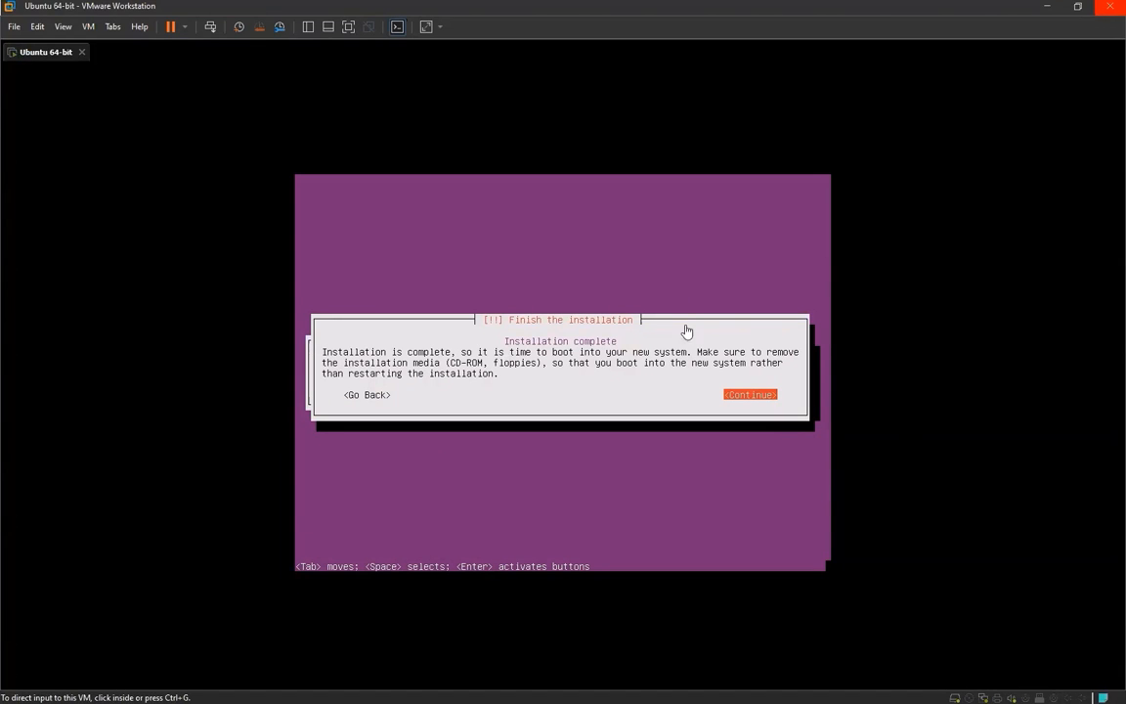
Finish the completed installation in the virtual machine and boot into the new system
{"action": "left_click", "coordinate": [617, 428]}
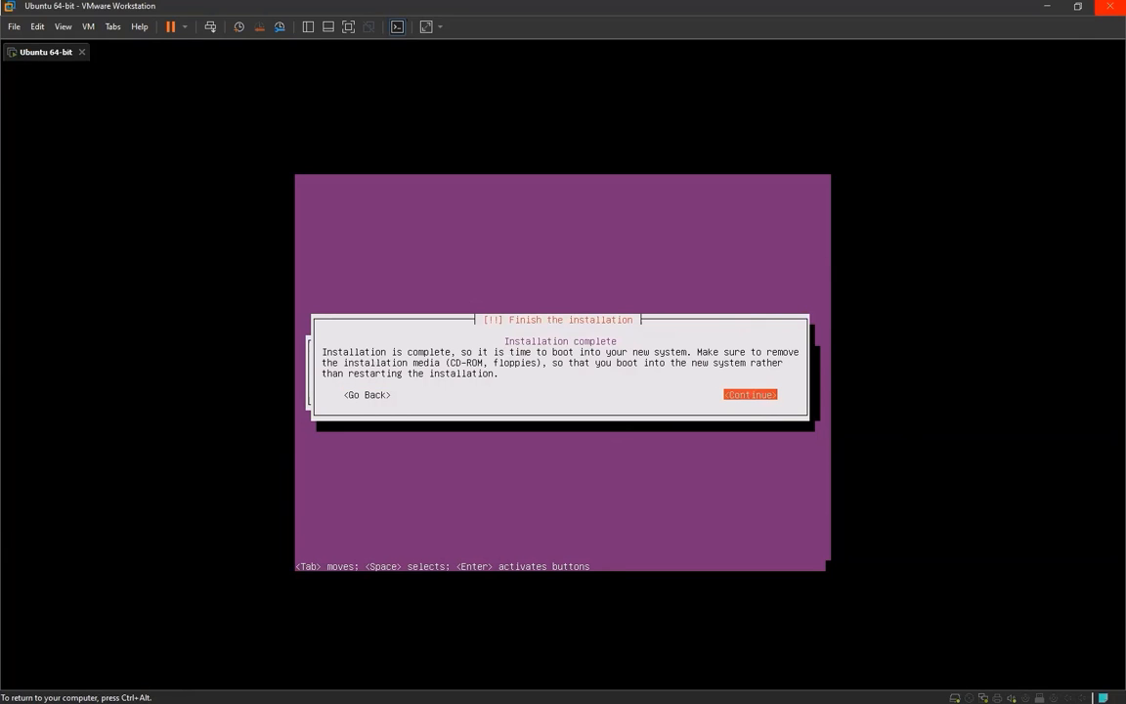
{"action": "key", "text": "Return"}
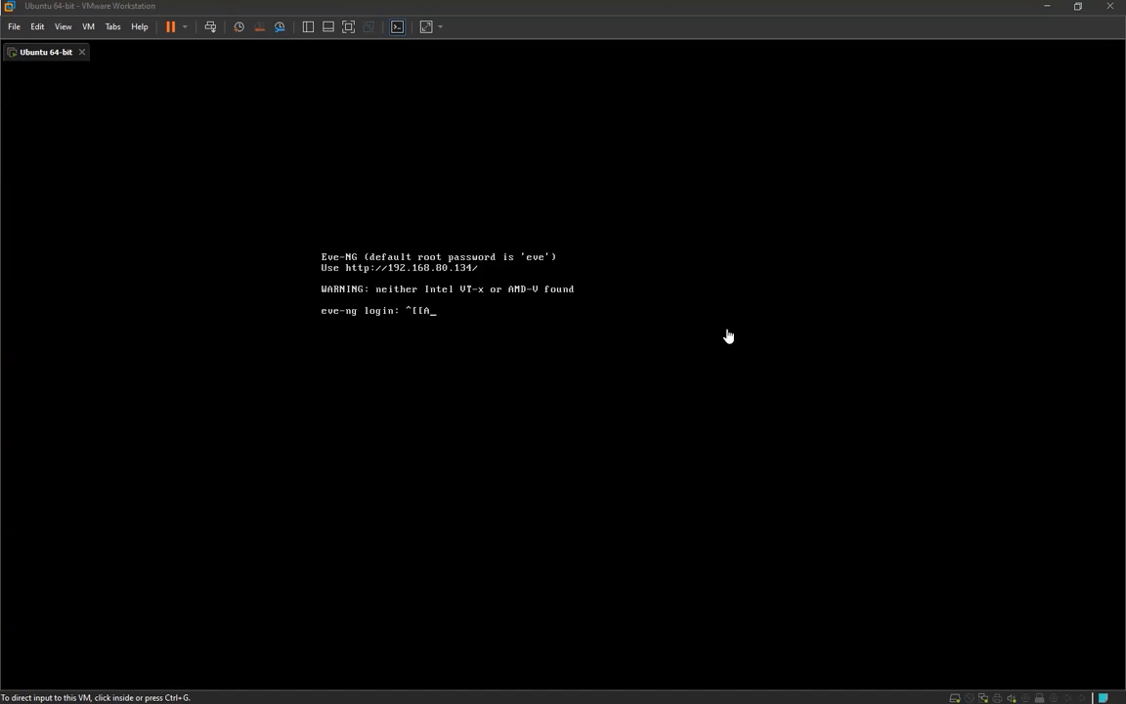
Clear the stray characters at the eve-ng login and log in as root with the account password
{"action": "left_click", "coordinate": [408, 370]}
{"action": "key", "text": "BackSpace"}
{"action": "key", "text": "BackSpace"}
{"action": "key", "text": "BackSpace"}
{"action": "key", "text": "BackSpace"}
{"action": "type", "text": "root"}
{"action": "key", "text": "Return"}
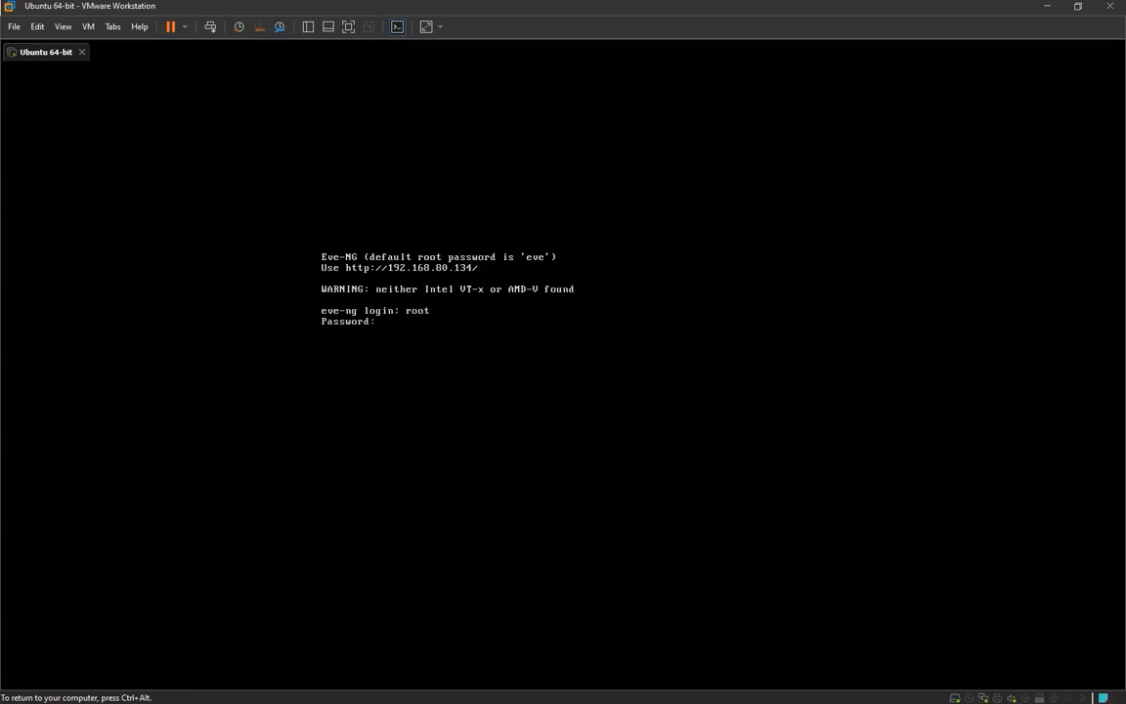
{"action": "key", "text": "Return"}
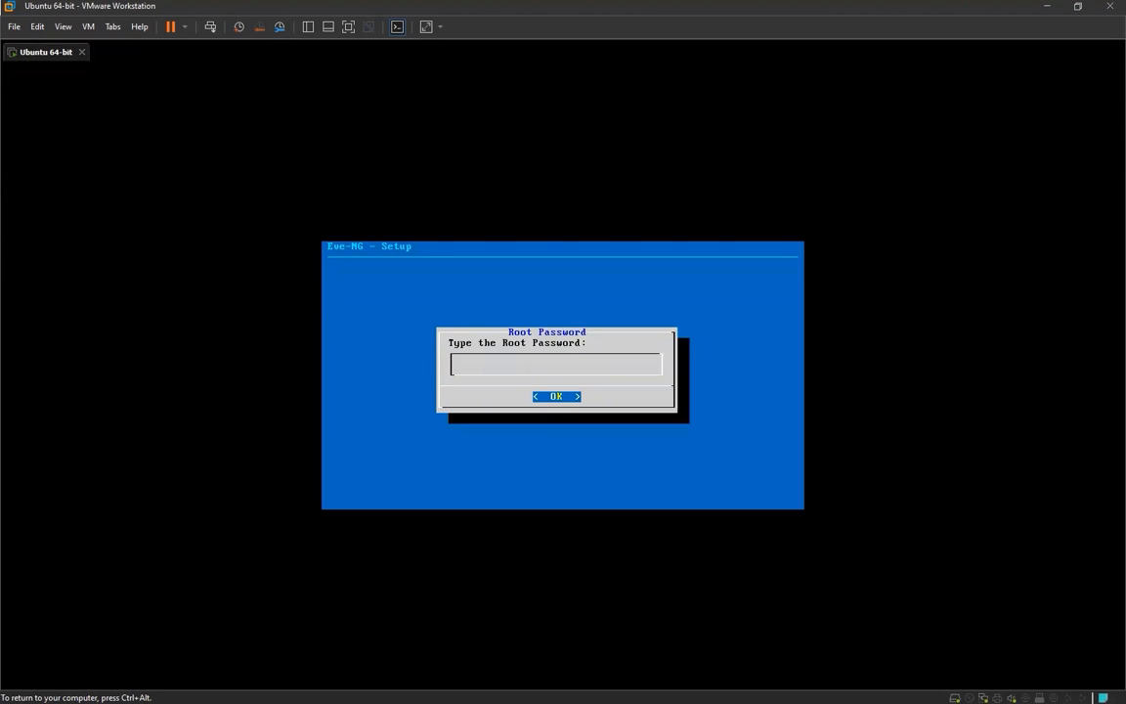
Enter the new root password in the Eve-NG setup and repeat it
{"action": "key", "text": "Return"}
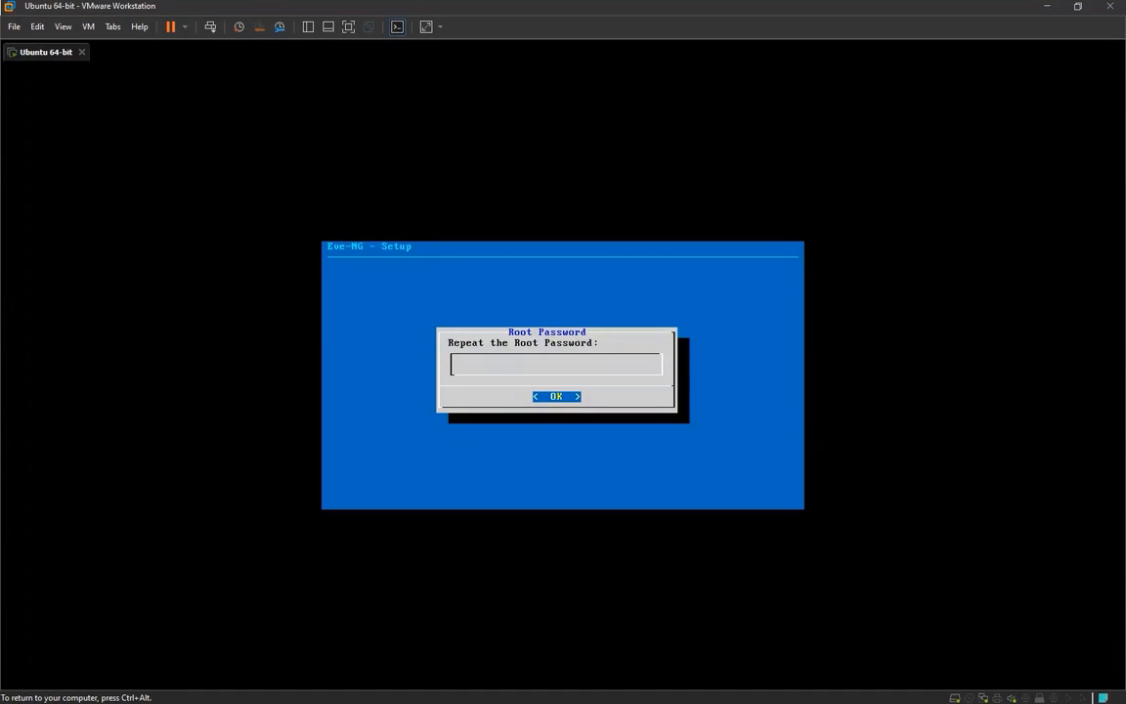
{"action": "key", "text": "Return"}
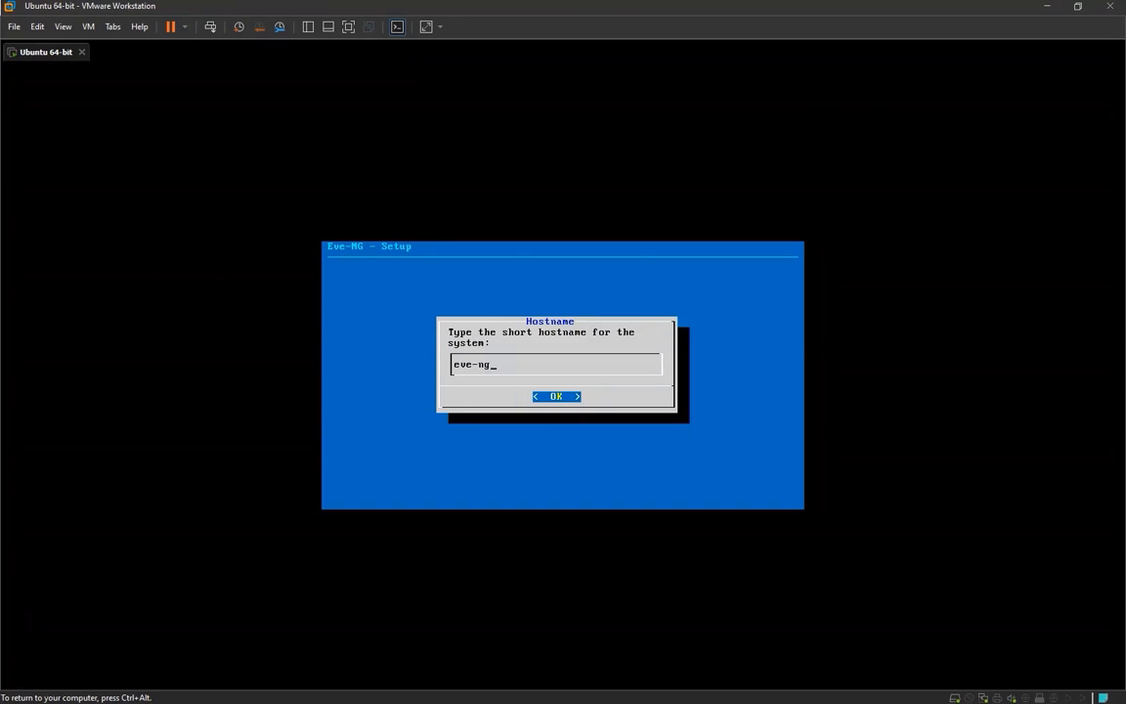
Accept the hostname eve-ng and set the DNS domain name to jncie.eu
{"action": "key", "text": "Return"}
{"action": "key", "text": "BackSpace"}
{"action": "key", "text": "BackSpace"}
{"action": "key", "text": "BackSpace"}
{"action": "key", "text": "BackSpace"}
{"action": "key", "text": "BackSpace"}
{"action": "key", "text": "BackSpace"}
{"action": "key", "text": "BackSpace"}
{"action": "key", "text": "BackSpace"}
{"action": "key", "text": "BackSpace"}
{"action": "key", "text": "BackSpace"}
{"action": "key", "text": "BackSpace"}
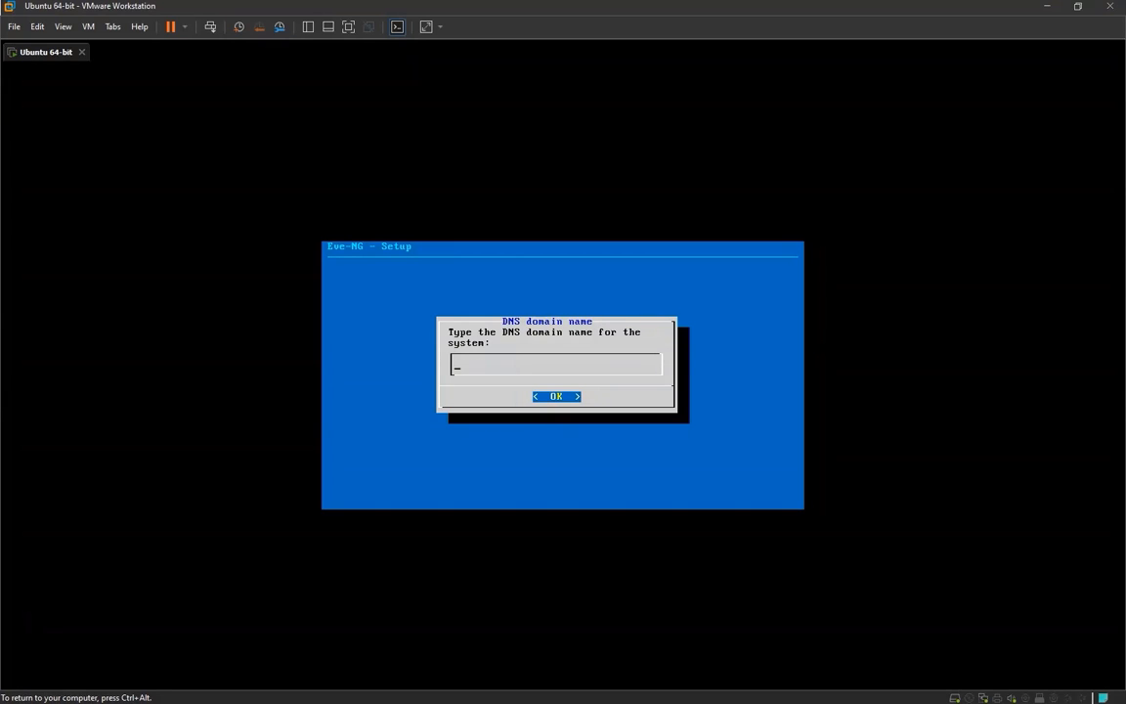
{"action": "type", "text": "jncie.eu"}
{"action": "key", "text": "Return"}
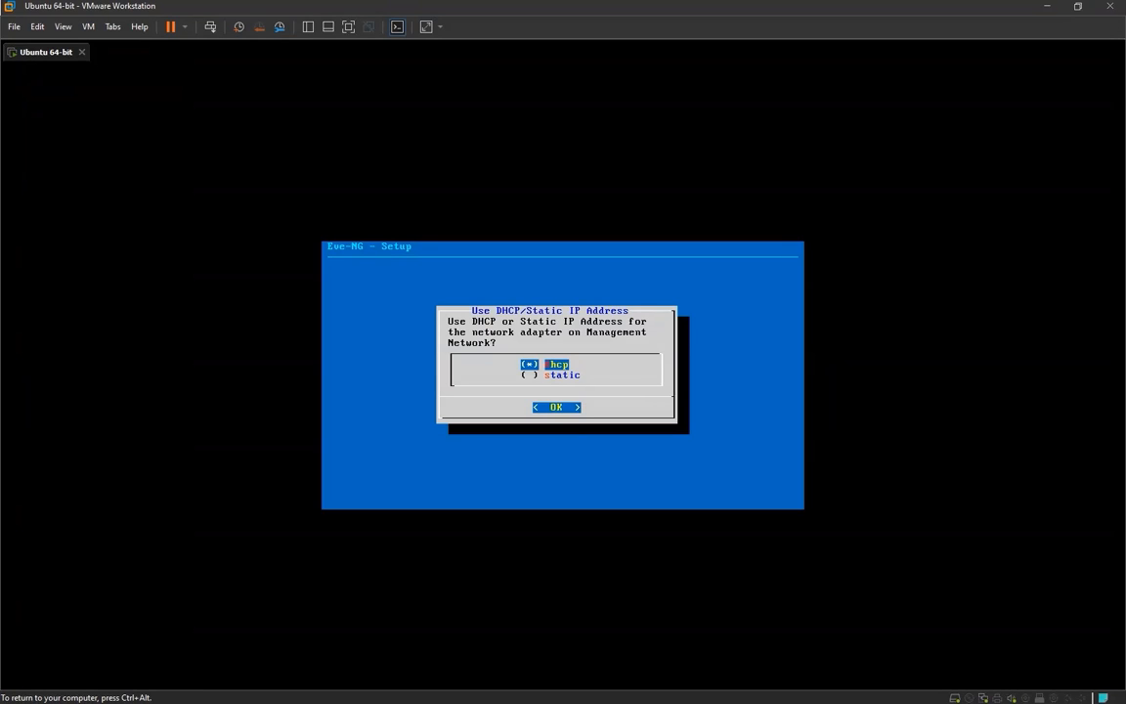
Complete the network setup with DHCP for the management network, no NTP server and a direct Internet connection
{"action": "key", "text": "Return"}
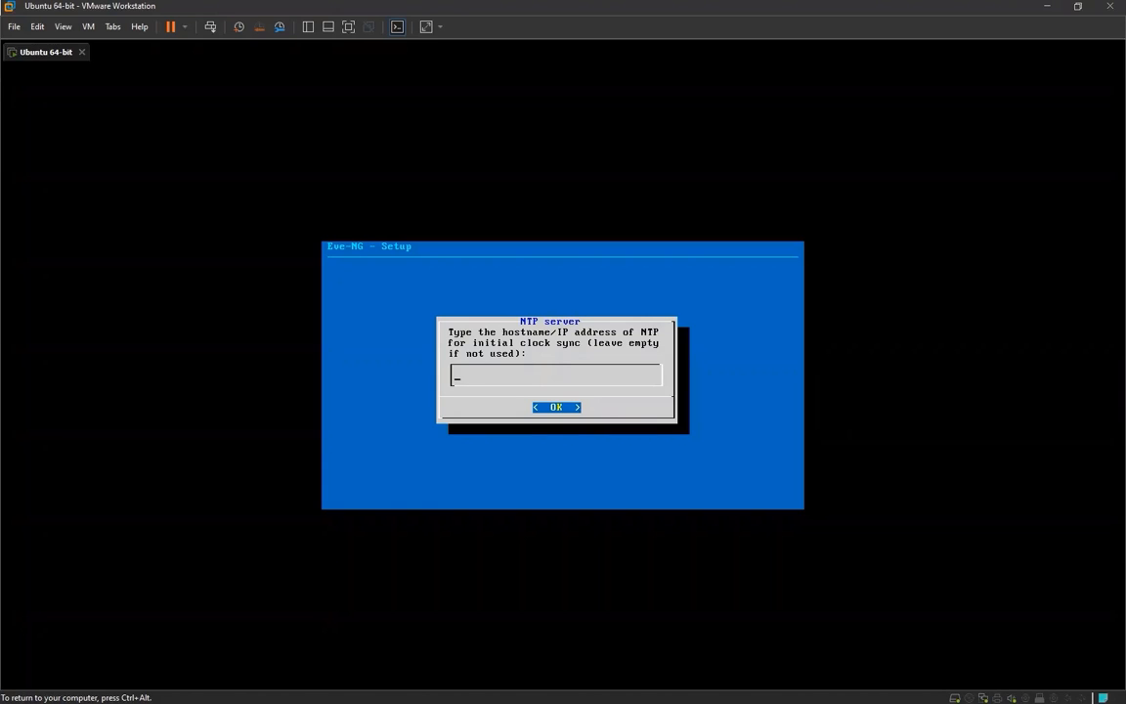
{"action": "key", "text": "Return"}
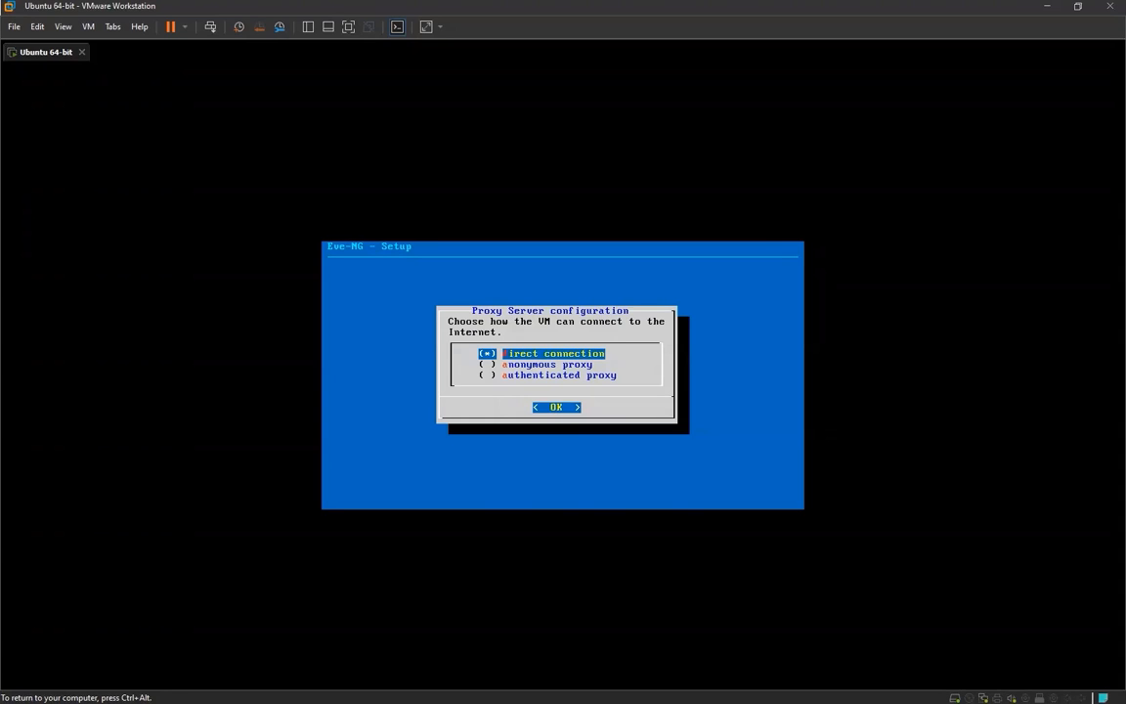
{"action": "key", "text": "Return"}
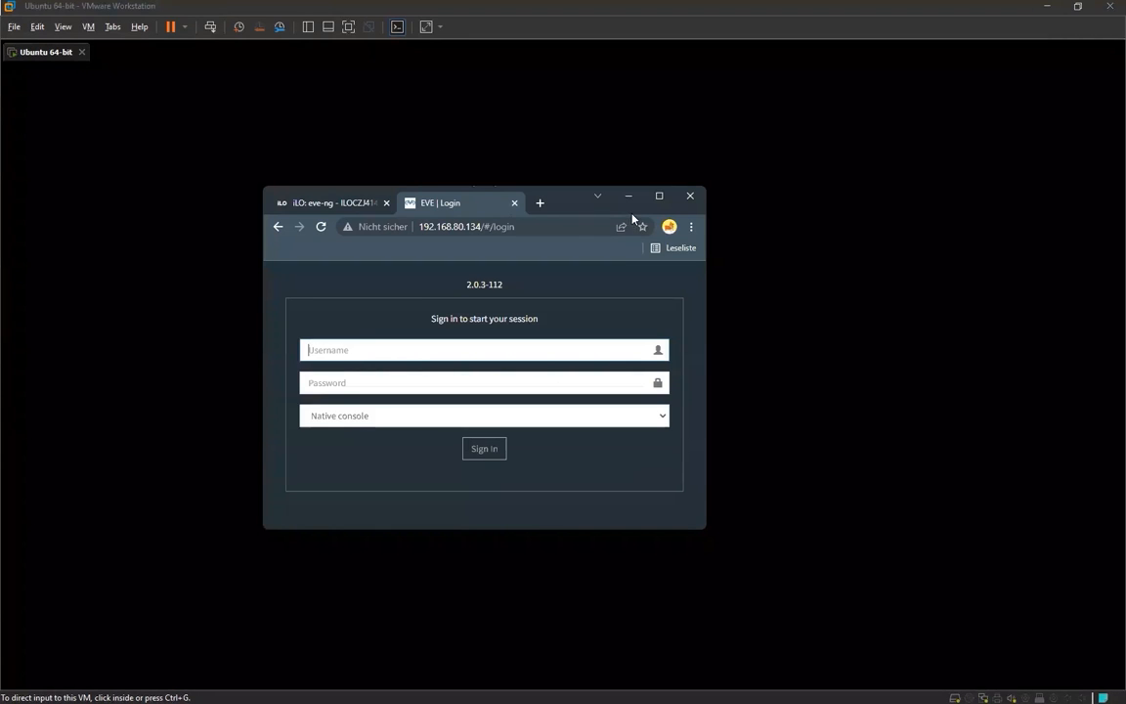
Enlarge the browser window with the EVE login page and highlight the server IP address 192.168.80.134 in its URL
{"action": "left_click", "coordinate": [658, 198]}
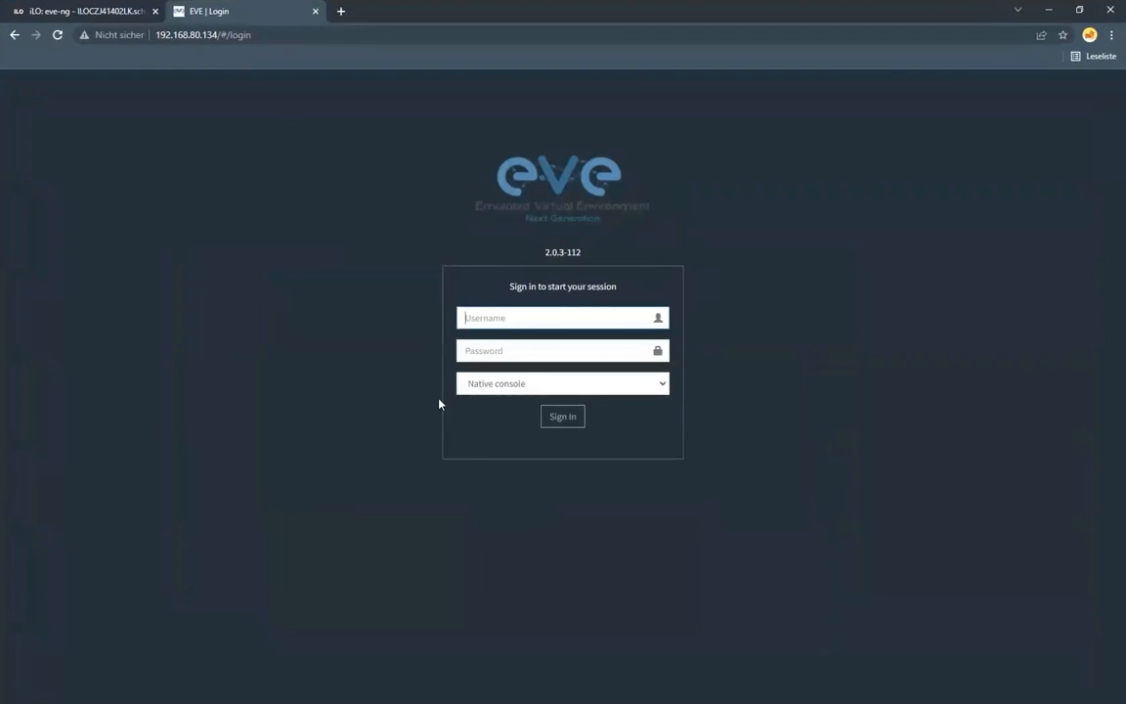
{"action": "left_click", "coordinate": [217, 34]}
{"action": "left_click_drag", "start_coordinate": [217, 34], "coordinate": [152, 37]}
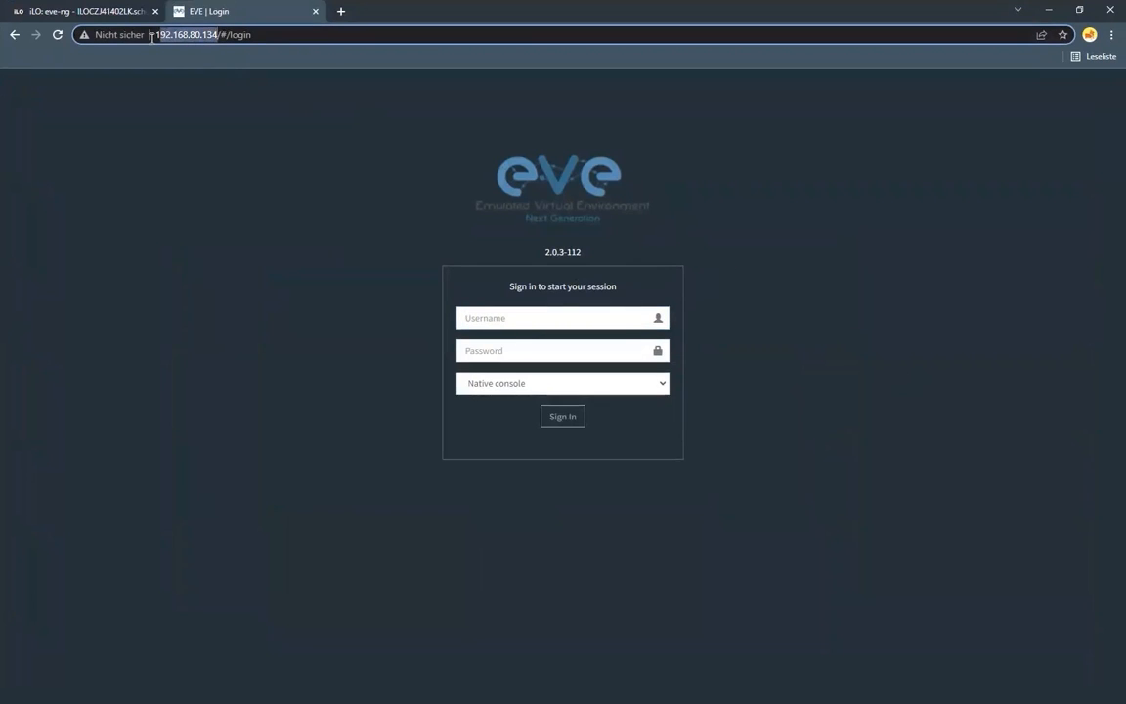
{"action": "left_click", "coordinate": [230, 35]}
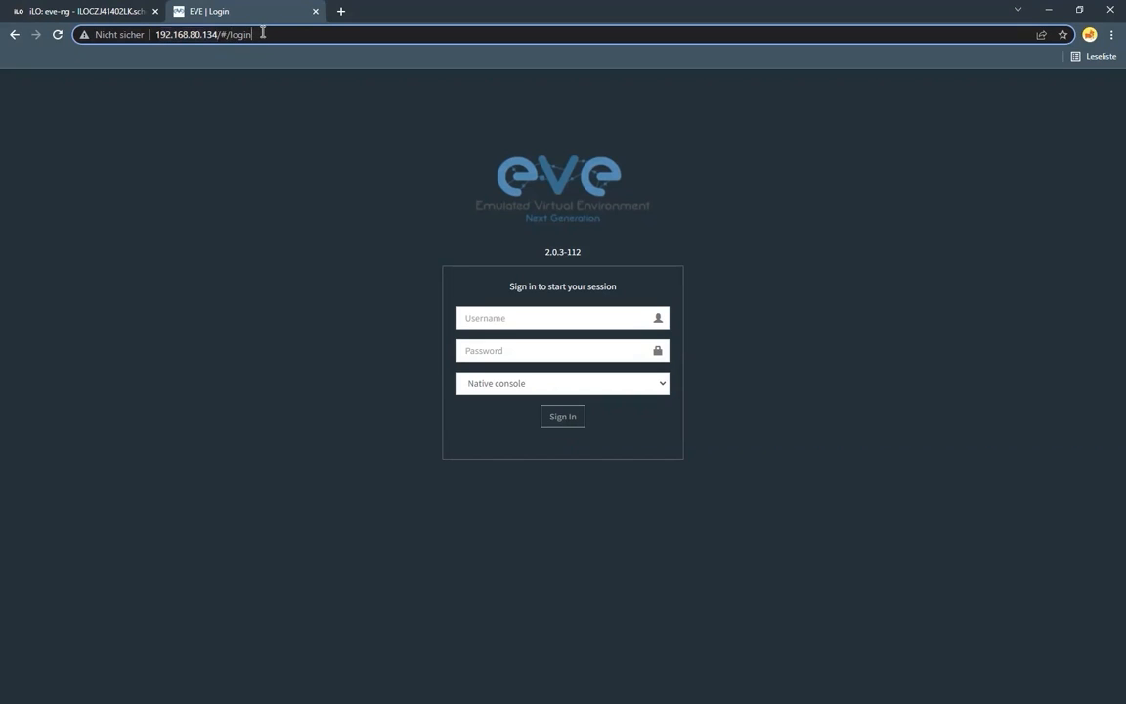
{"action": "left_click", "coordinate": [384, 212]}
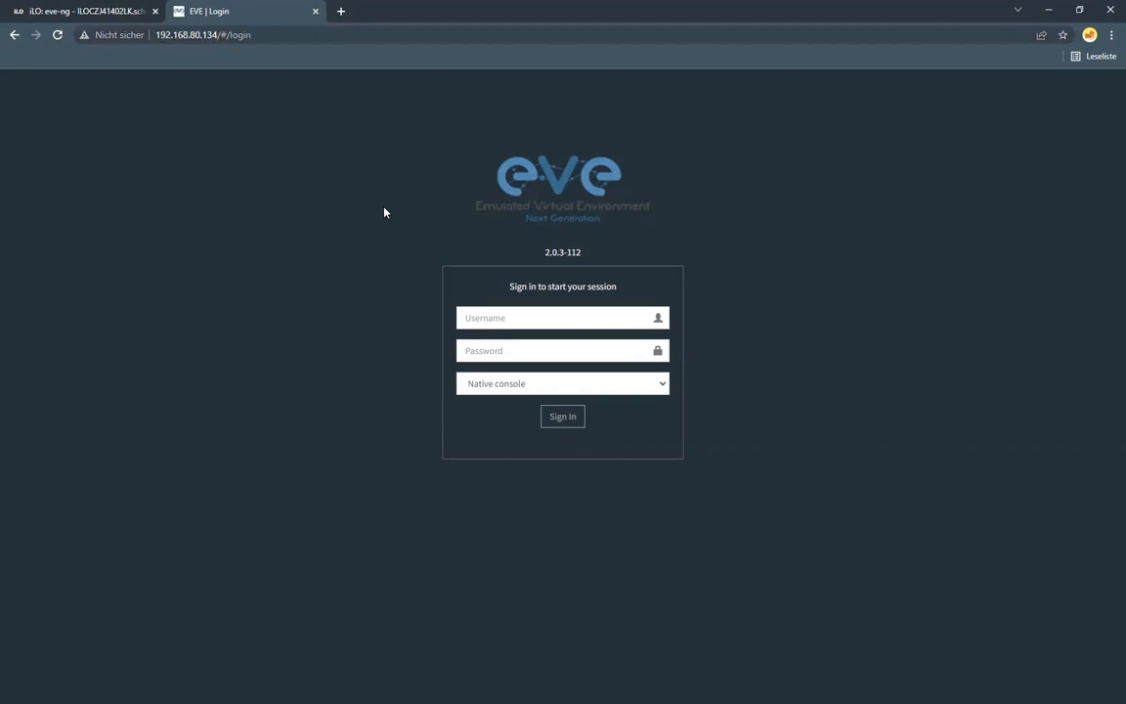
Sign in to EVE as admin with the account password, keeping the Native console option
{"action": "left_click", "coordinate": [595, 320]}
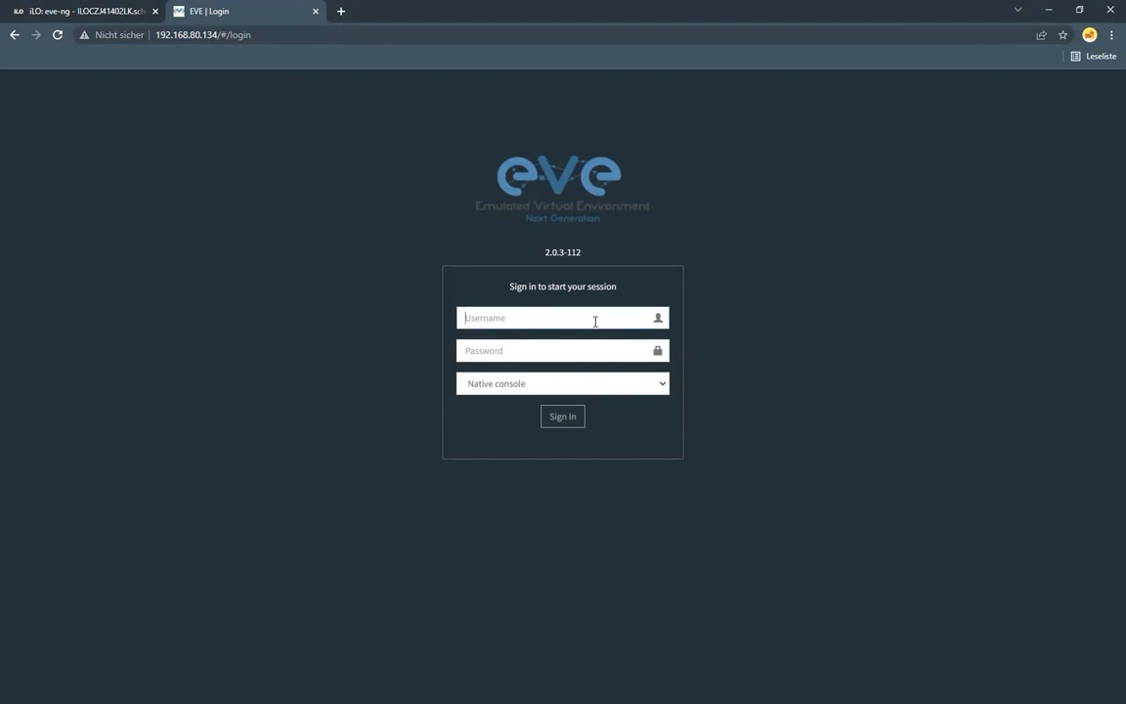
{"action": "type", "text": "admin"}
{"action": "key", "text": "Tab"}
{"action": "type", "text": "eve"}
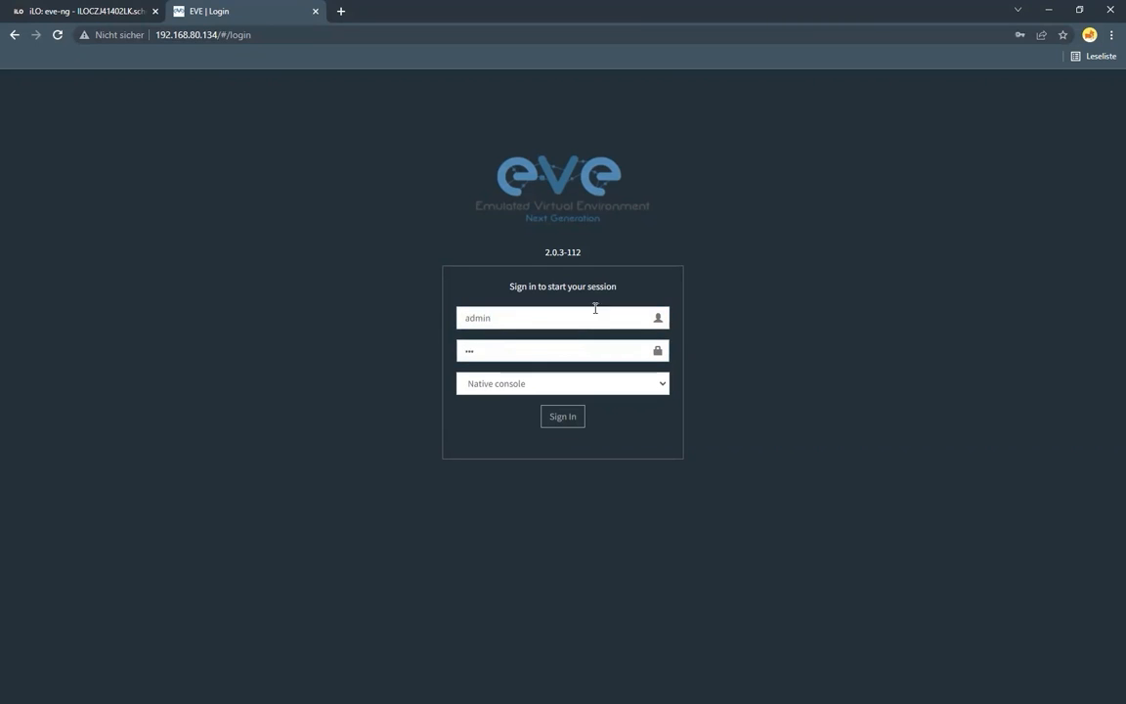
{"action": "left_click", "coordinate": [664, 386]}
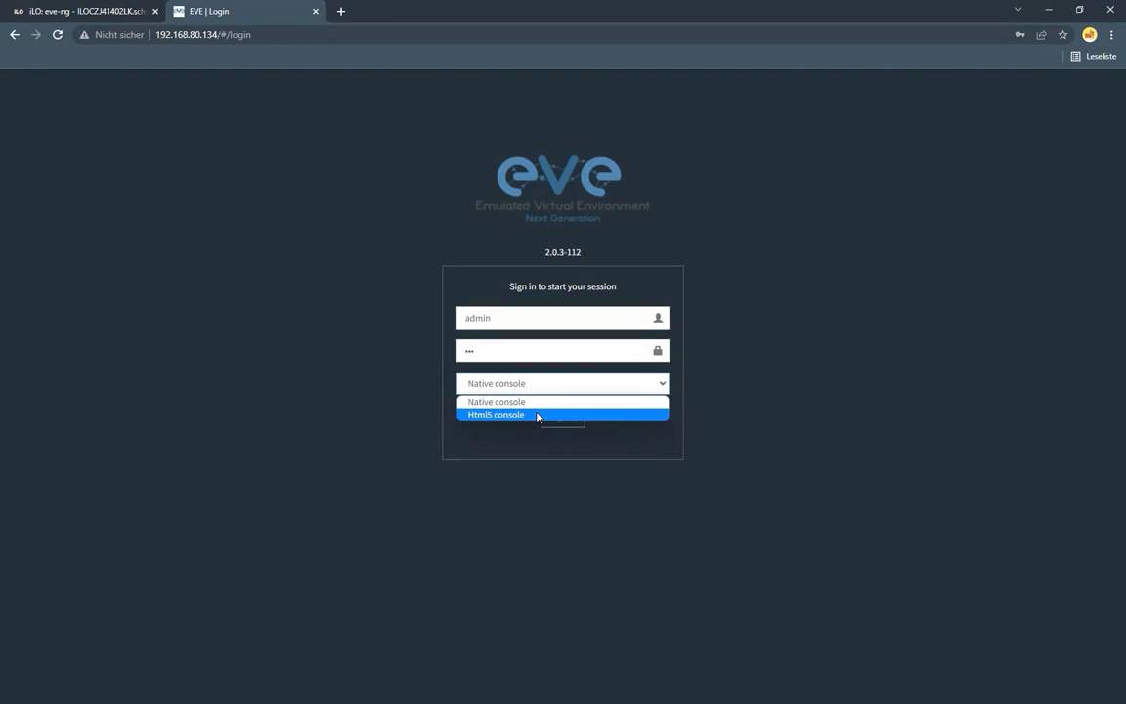
{"action": "left_click", "coordinate": [536, 404]}
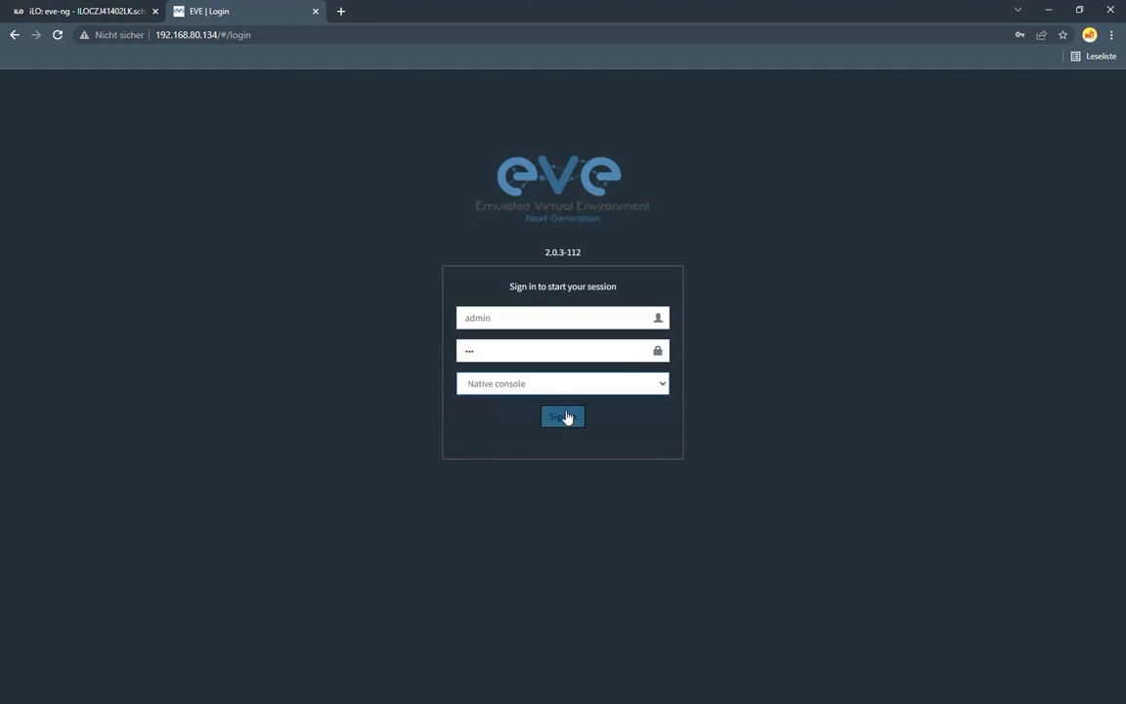
{"action": "left_click", "coordinate": [565, 418]}
{"action": "left_click", "coordinate": [993, 224]}
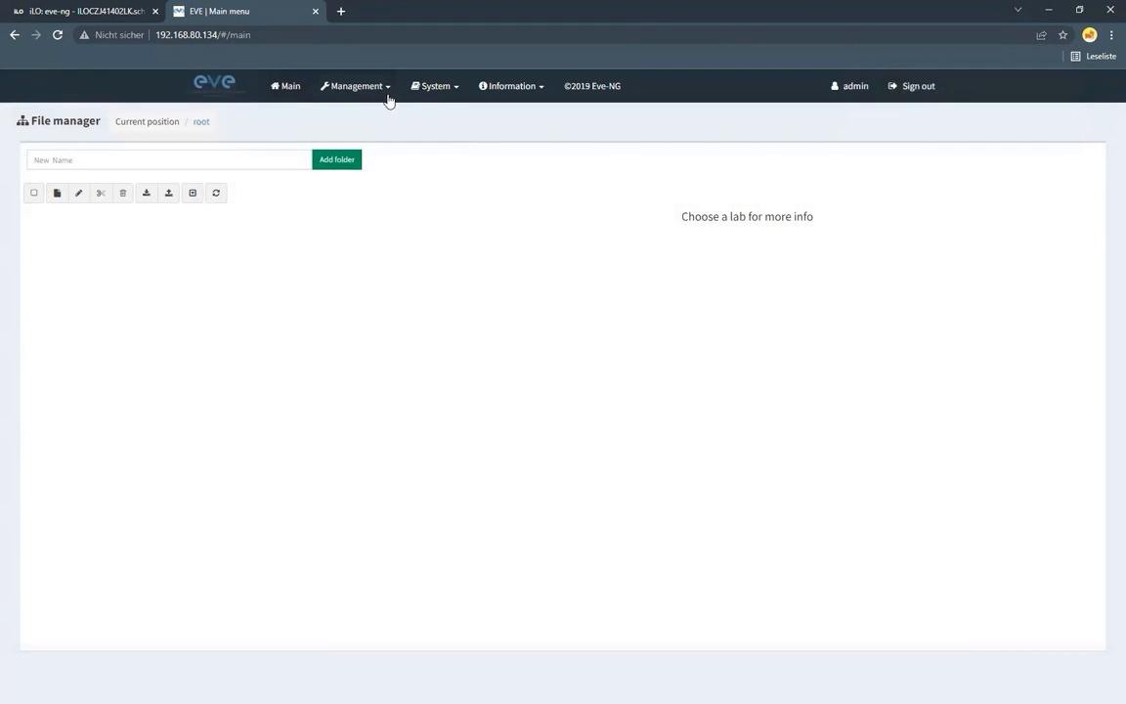
View the EVE system status and open the user management page
{"action": "left_click", "coordinate": [419, 92]}
{"action": "left_click", "coordinate": [444, 115]}
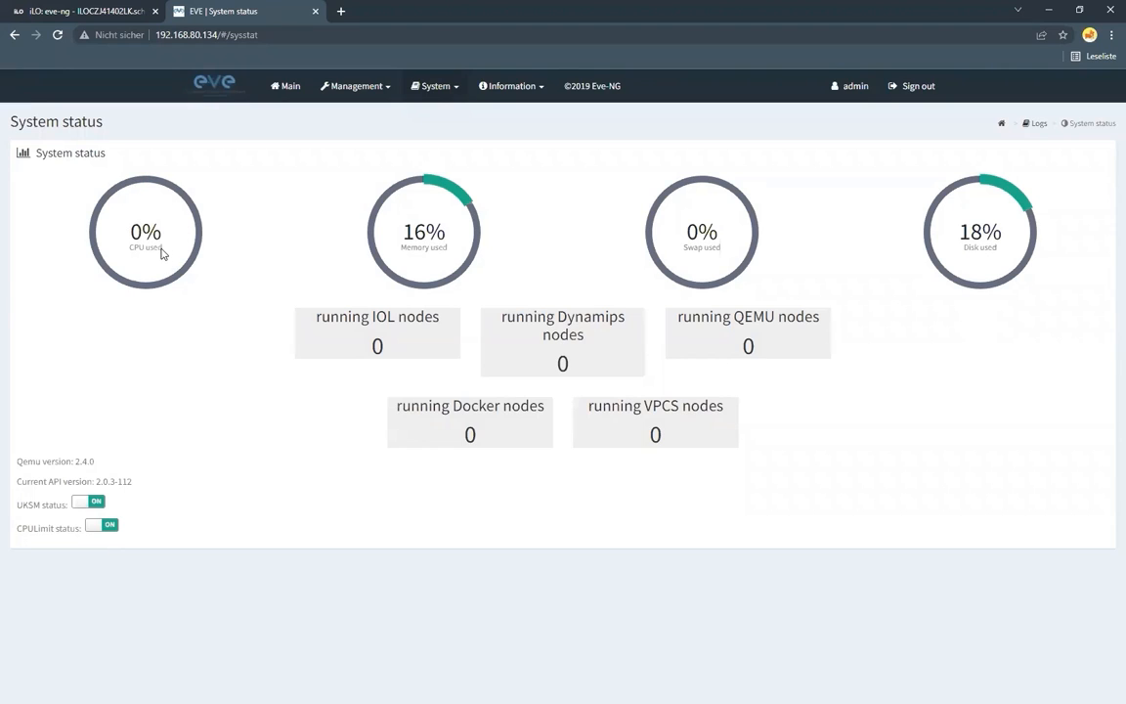
{"action": "left_click", "coordinate": [376, 96]}
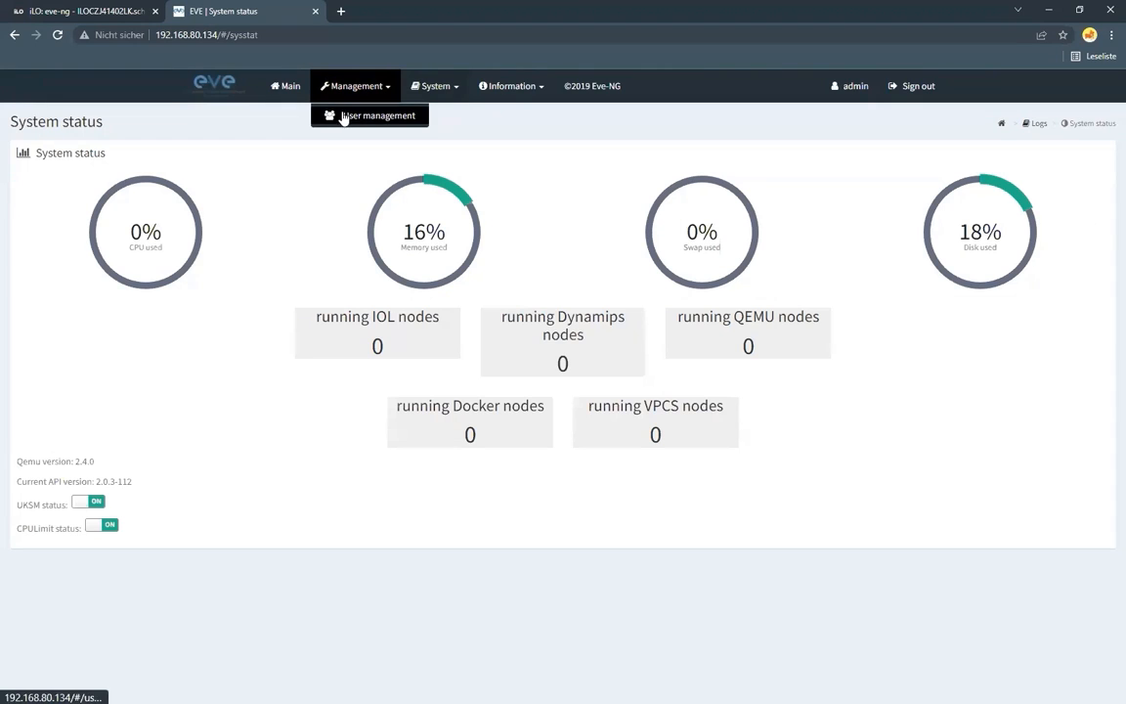
{"action": "left_click", "coordinate": [349, 117]}
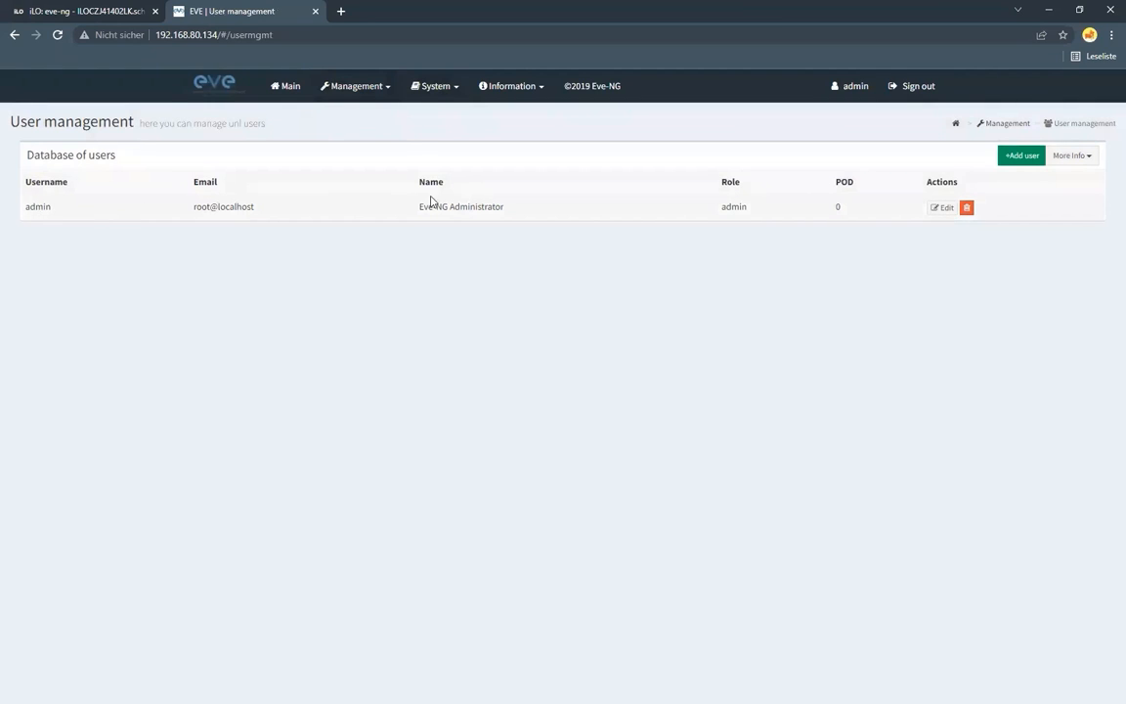
{"action": "left_click", "coordinate": [939, 211]}
{"action": "left_click", "coordinate": [573, 248]}
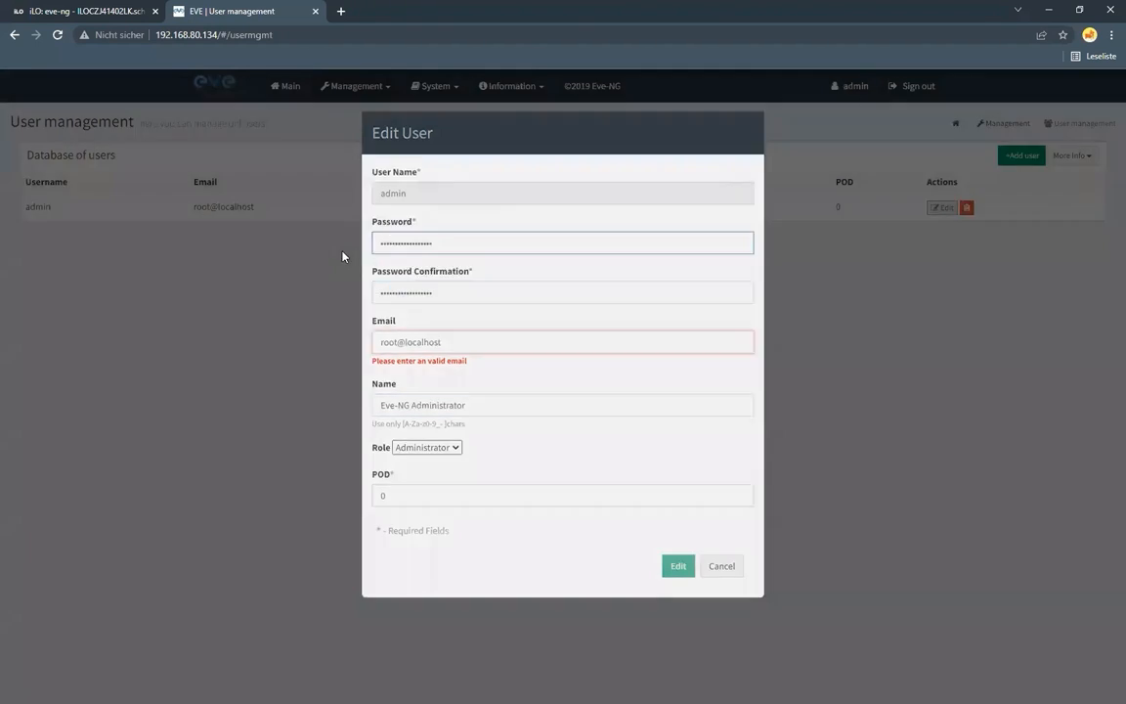
{"action": "left_click", "coordinate": [343, 257]}
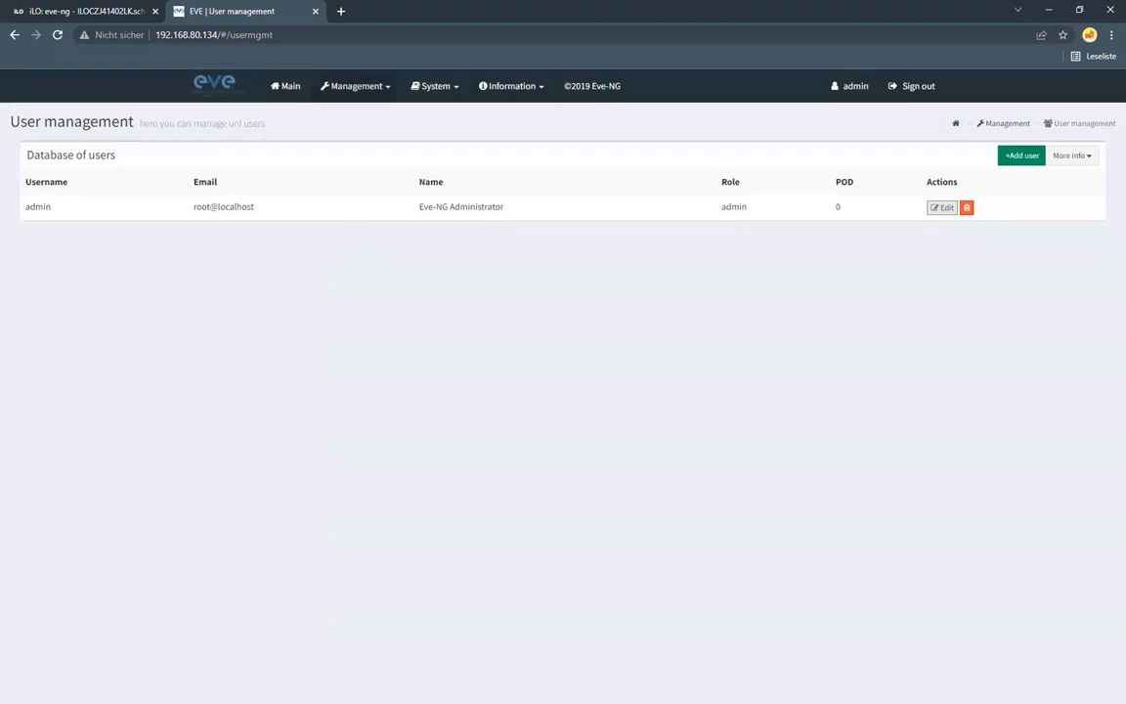
Open the admin user for editing and enter a new account password with its confirmation
{"action": "left_click", "coordinate": [941, 207]}
{"action": "left_click", "coordinate": [540, 260]}
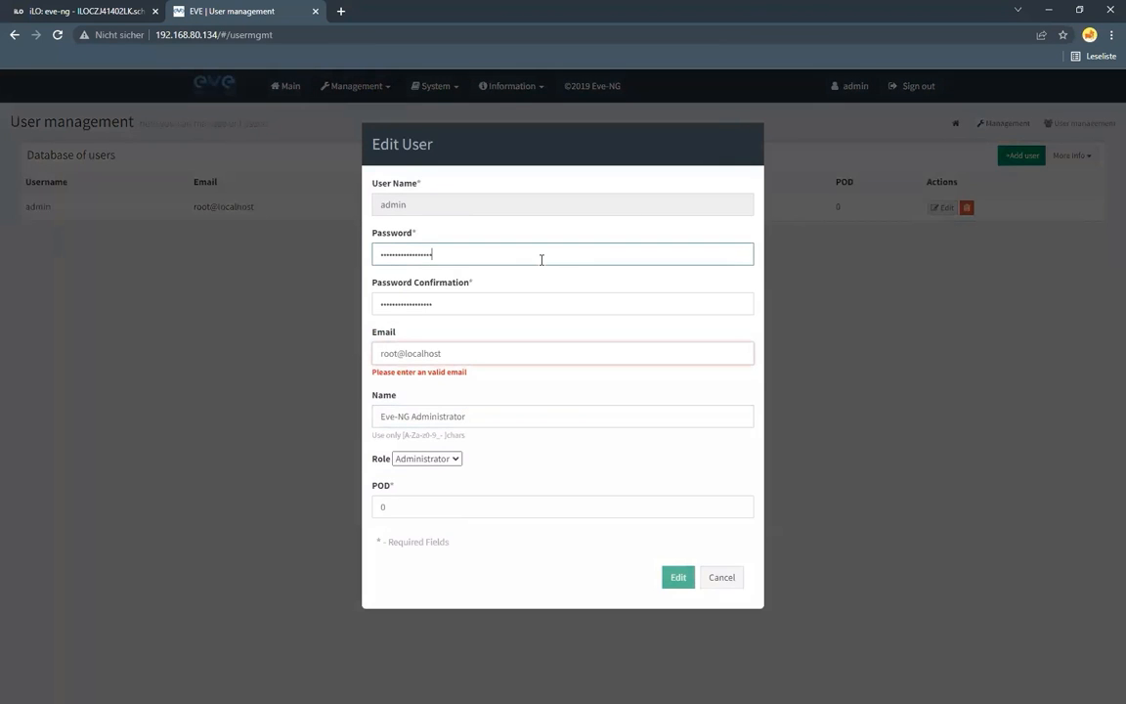
{"action": "key", "text": "BackSpace"}
{"action": "key", "text": "BackSpace"}
{"action": "key", "text": "BackSpace"}
{"action": "key", "text": "BackSpace"}
{"action": "key", "text": "BackSpace"}
{"action": "key", "text": "BackSpace"}
{"action": "key", "text": "BackSpace"}
{"action": "key", "text": "BackSpace"}
{"action": "key", "text": "BackSpace"}
{"action": "type", "text": "••••••••"}
{"action": "key", "text": "Tab"}
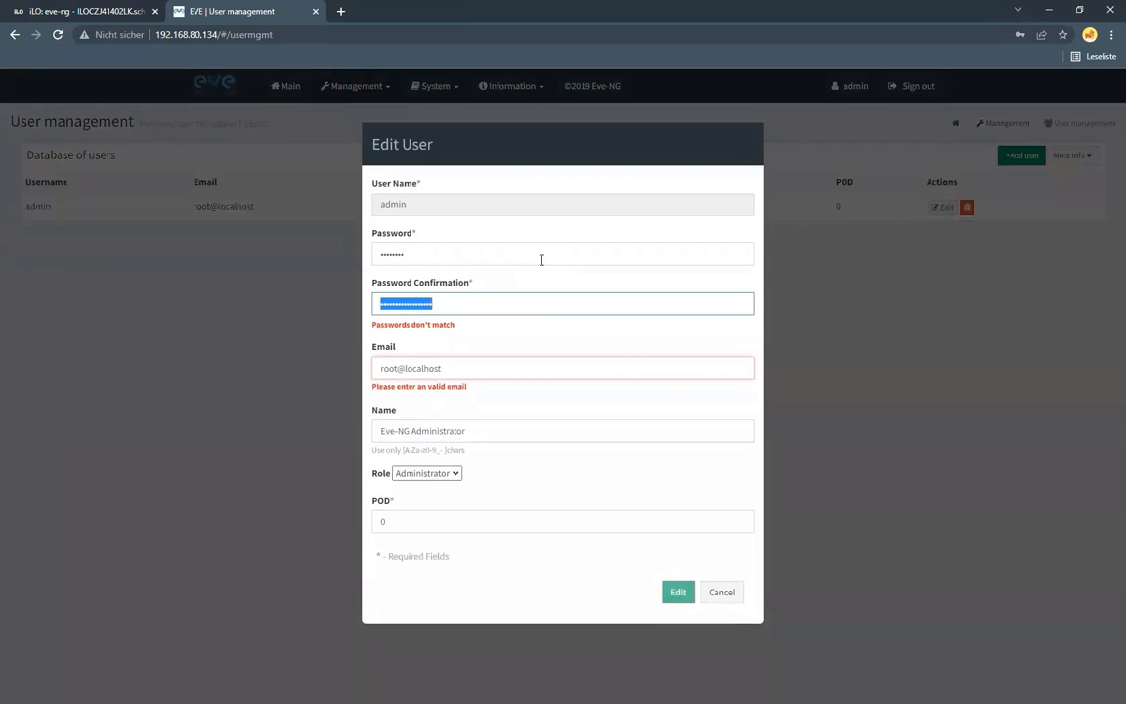
{"action": "key", "text": "BackSpace"}
{"action": "type", "text": "•••••••"}
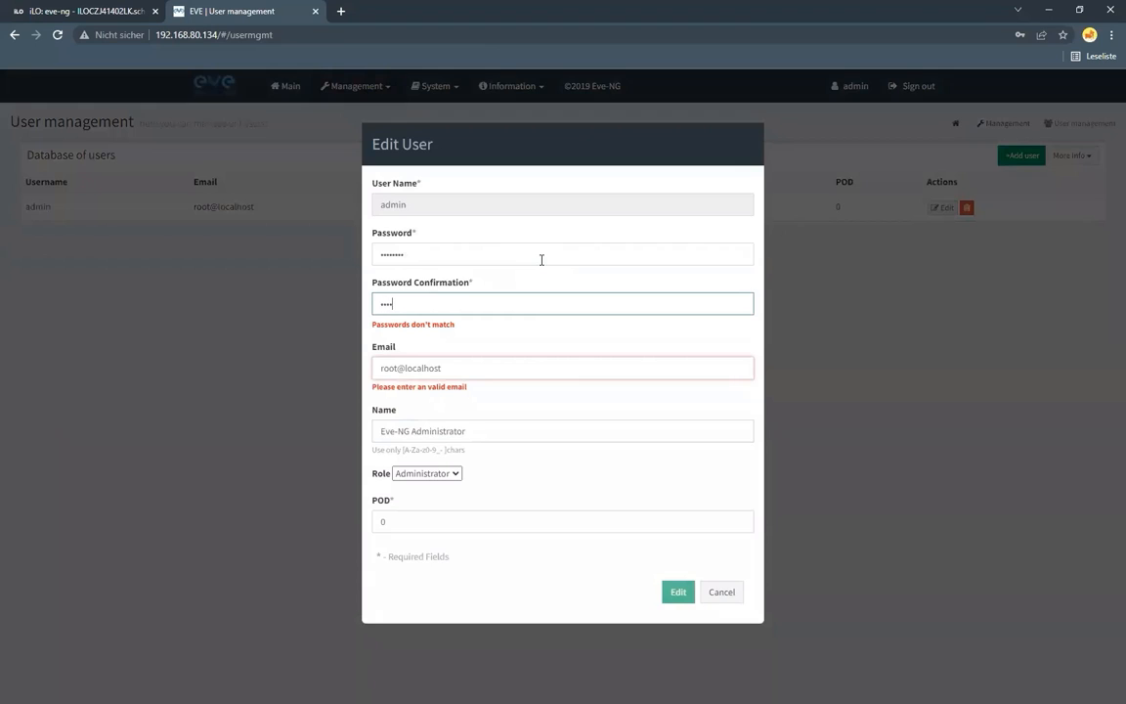
{"action": "type", "text": "•"}
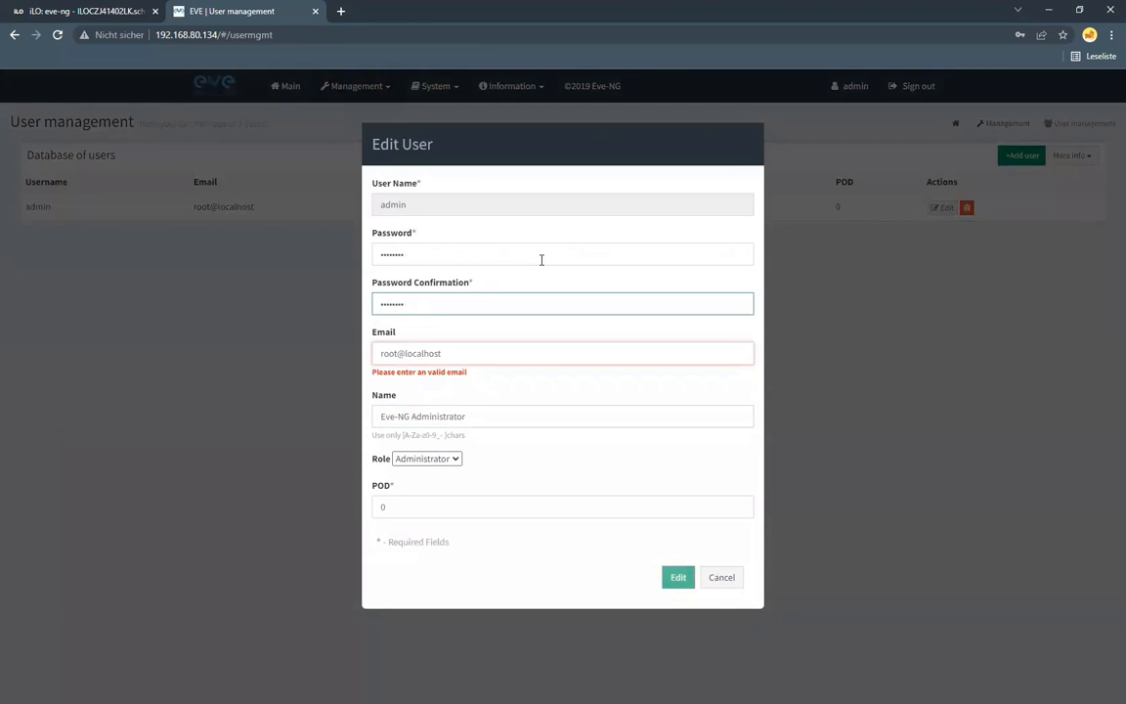
Fill in the admin user's e-mail address and save the user changes
{"action": "key", "text": "Tab"}
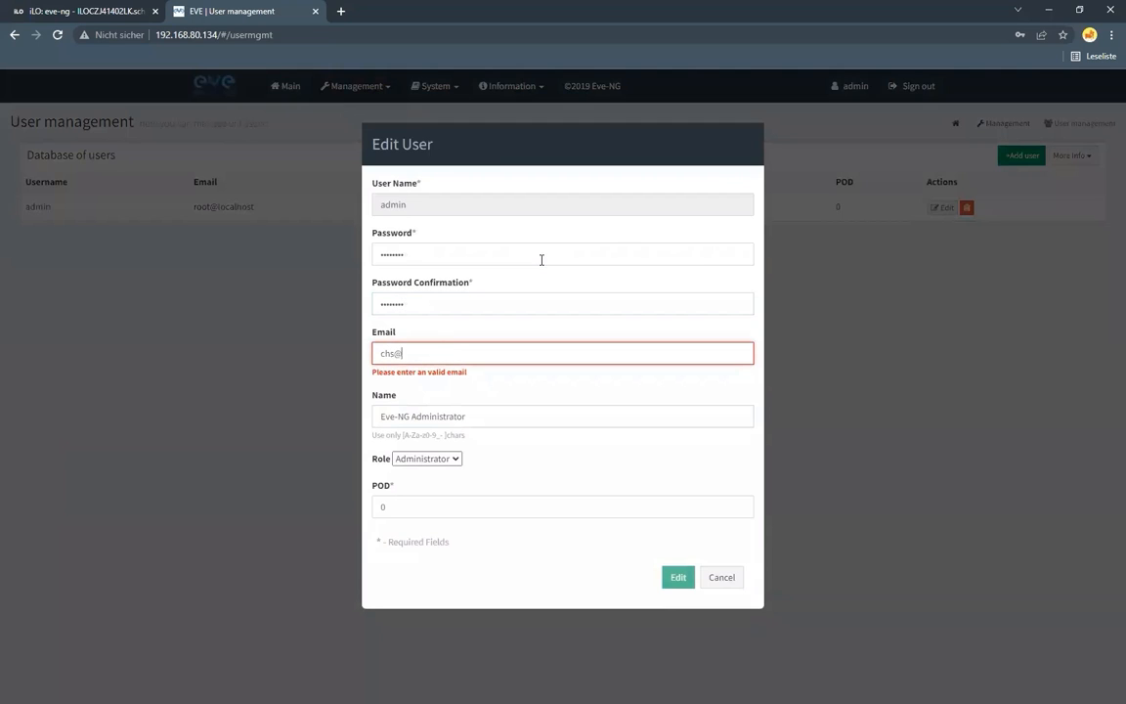
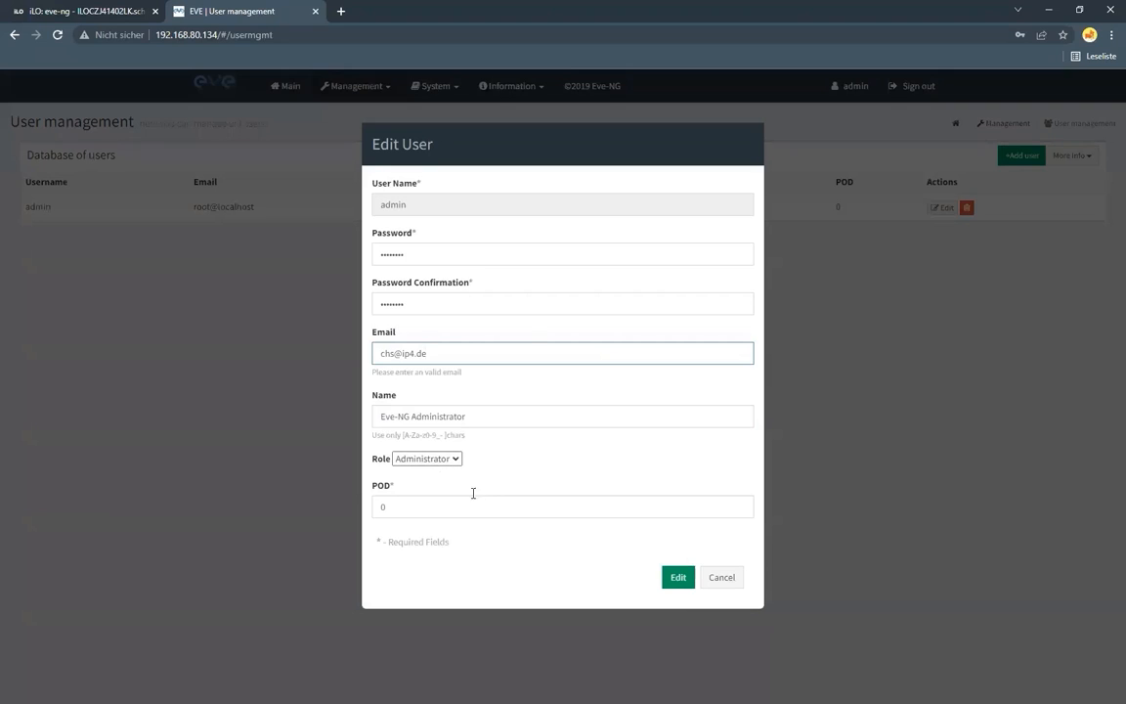
{"action": "left_click", "coordinate": [678, 577]}
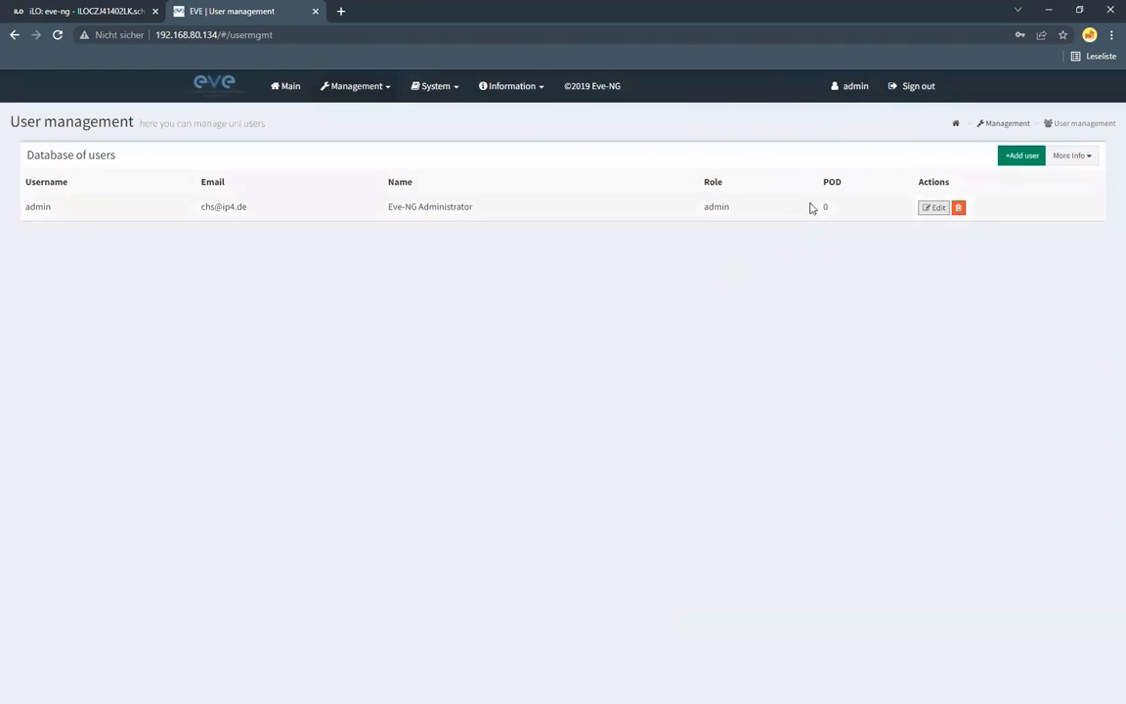
Start a new lab in the file manager named "Juniper Lab" with the description "Lab from Session 1"
{"action": "left_click", "coordinate": [956, 124]}
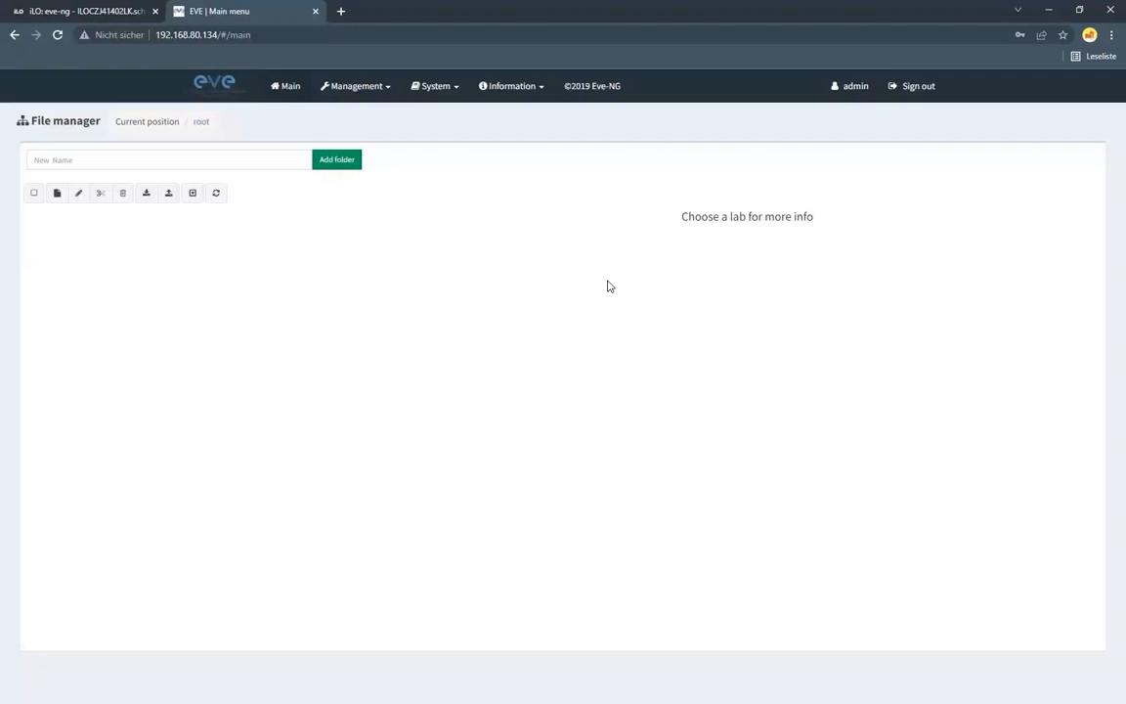
{"action": "left_click", "coordinate": [58, 194]}
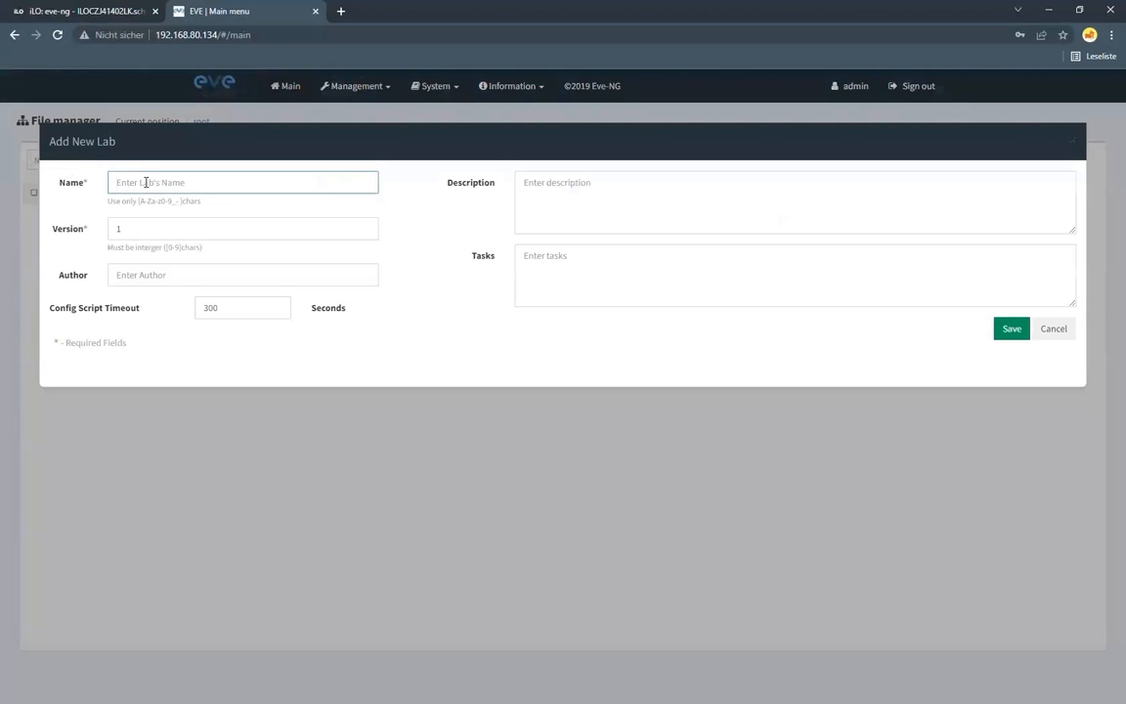
{"action": "type", "text": "Juniper Lab"}
{"action": "left_click", "coordinate": [571, 209]}
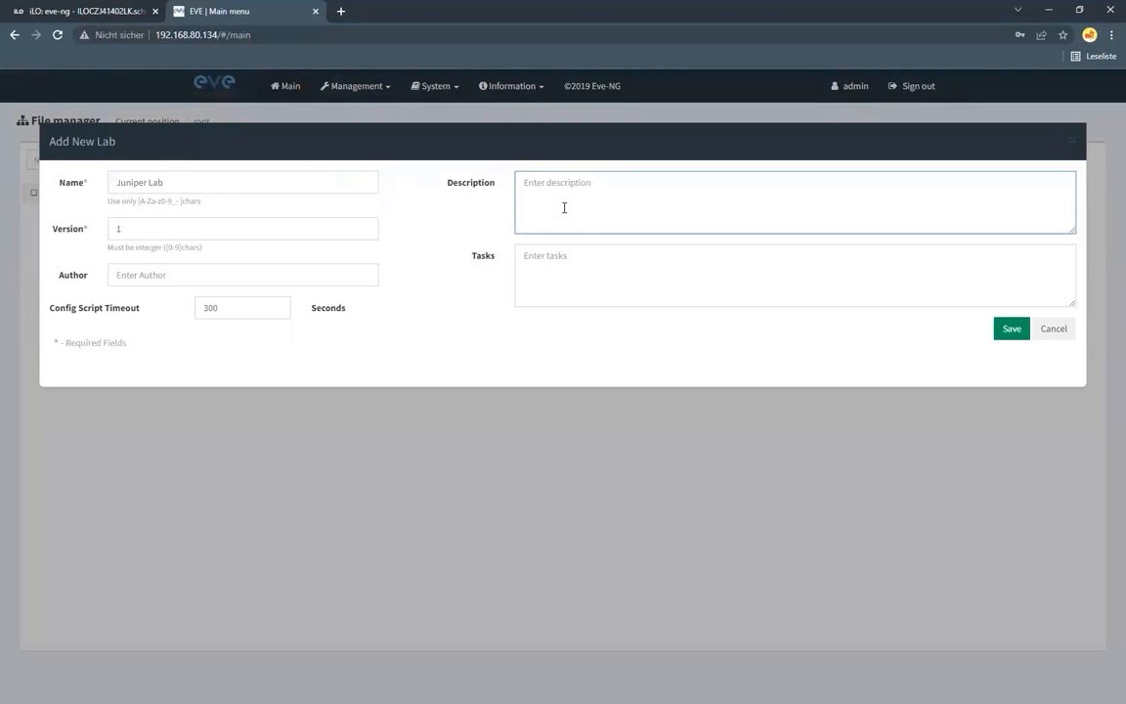
{"action": "type", "text": "Lab from Session 1"}
Set the lab's author to "Myself" and save the new lab
{"action": "left_click", "coordinate": [318, 280]}
{"action": "type", "text": "Myes"}
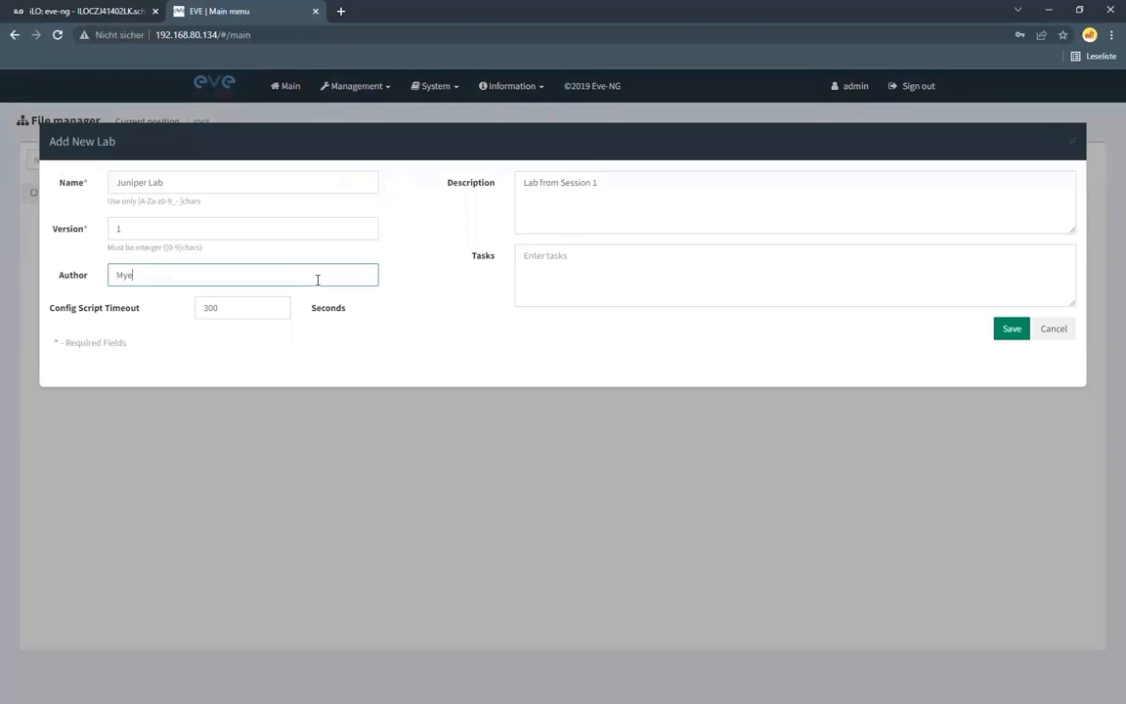
{"action": "key", "text": "BackSpace"}
{"action": "key", "text": "BackSpace"}
{"action": "type", "text": "self"}
{"action": "left_click", "coordinate": [1014, 327]}
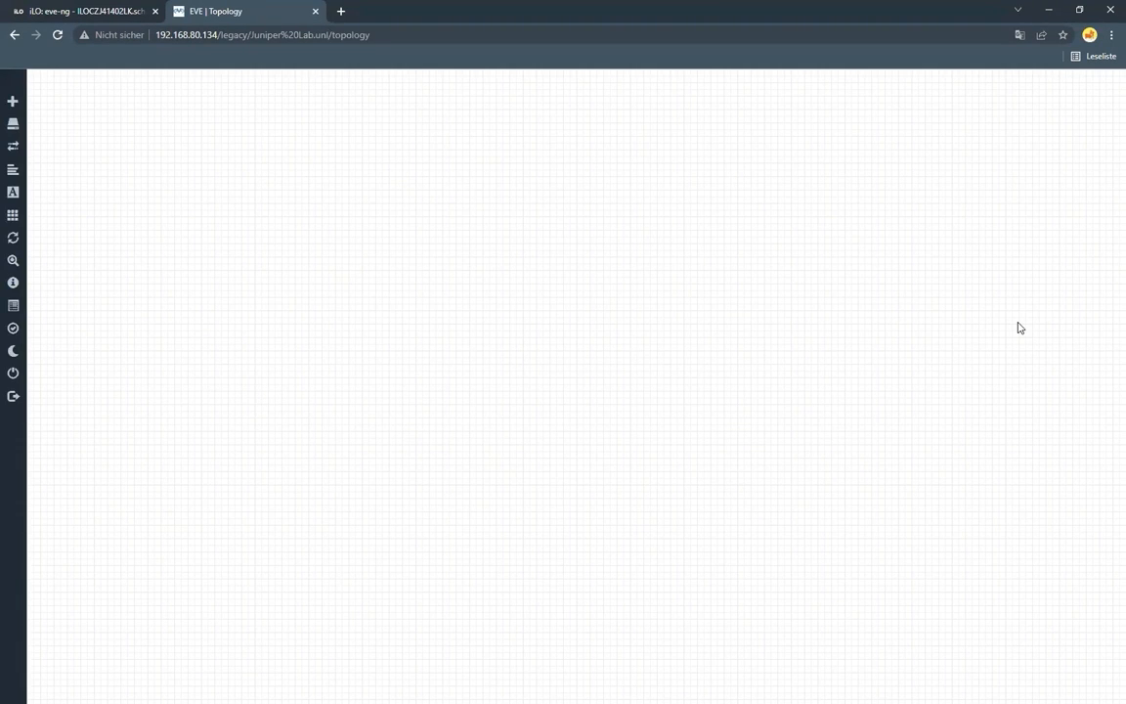
Start adding a new node to the topology and look through the available templates, including the Juniper ones
{"action": "mouse_move", "coordinate": [35, 102]}
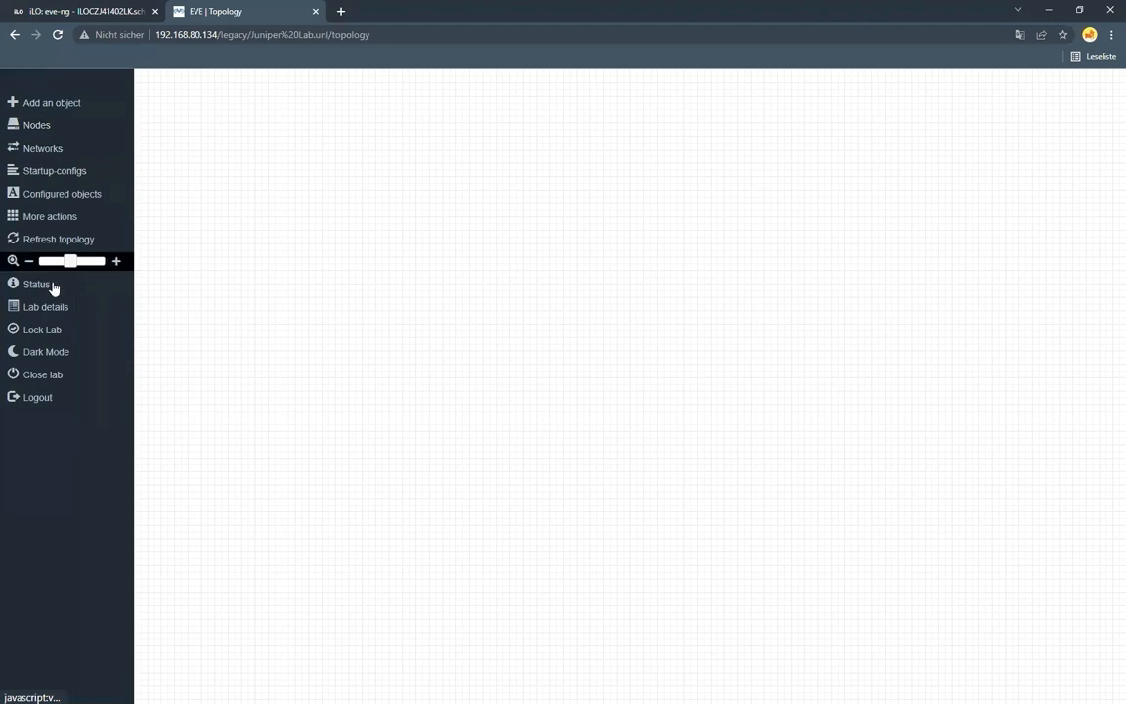
{"action": "left_click", "coordinate": [72, 105]}
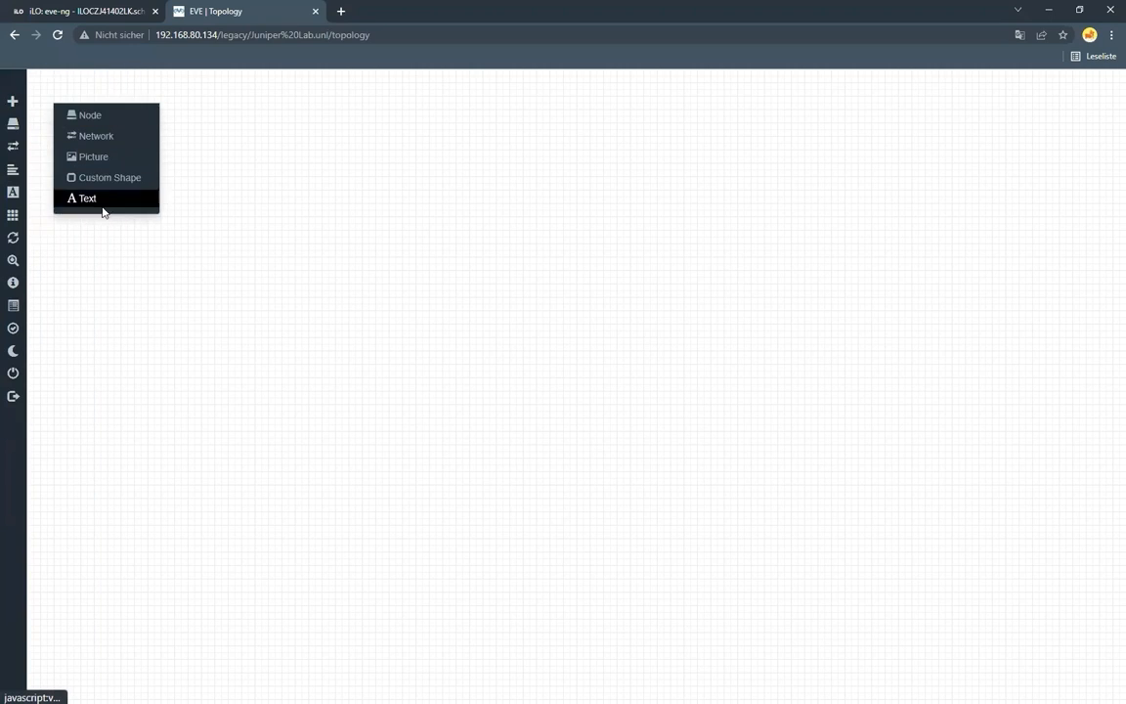
{"action": "left_click", "coordinate": [105, 117]}
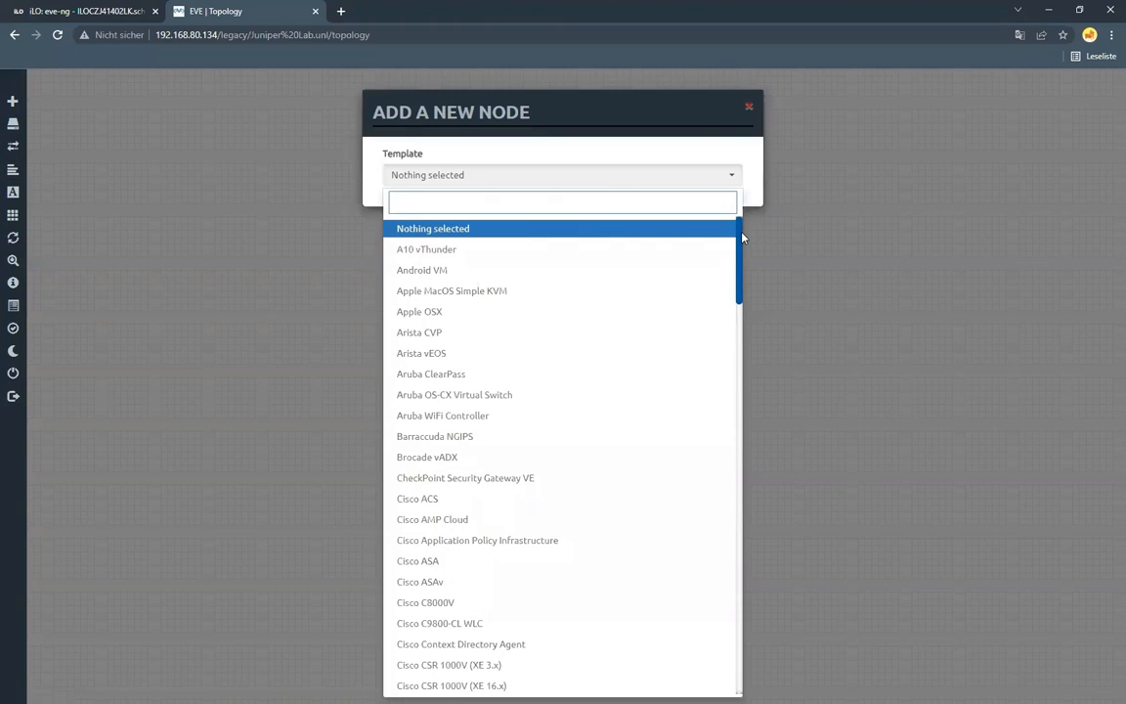
{"action": "left_click_drag", "start_coordinate": [740, 223], "coordinate": [720, 492]}
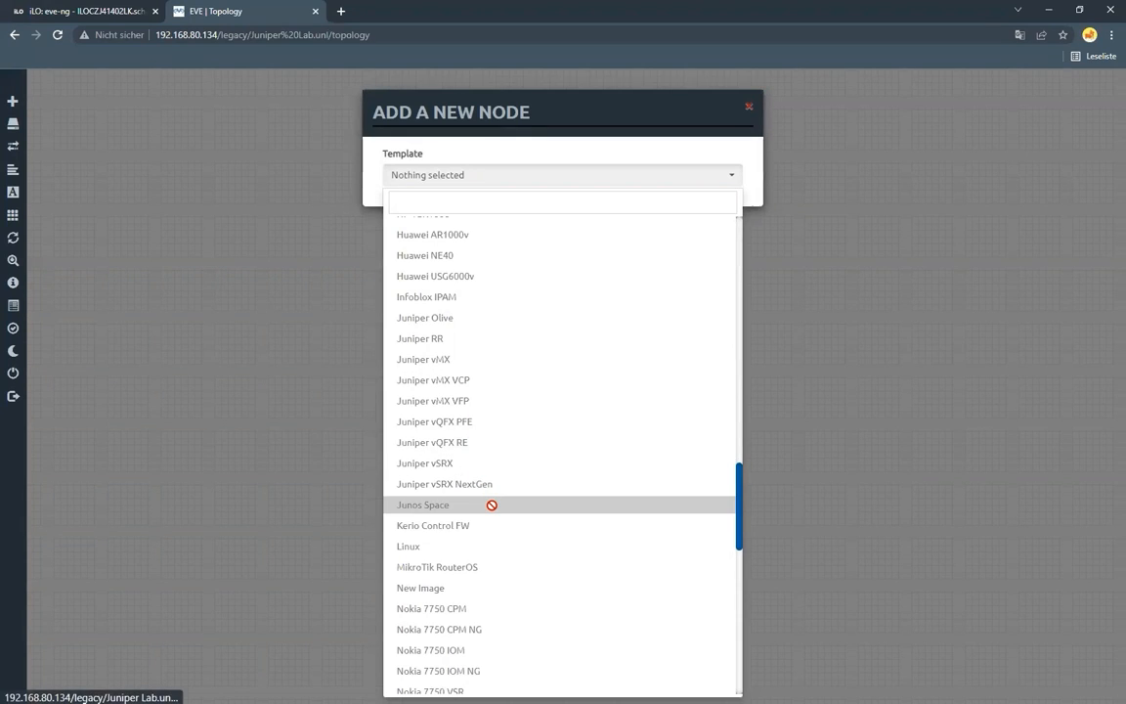
{"action": "scroll", "coordinate": [492, 502], "scroll_direction": "up", "scroll_amount": 10}
{"action": "scroll", "coordinate": [492, 504], "scroll_direction": "up", "scroll_amount": 8}
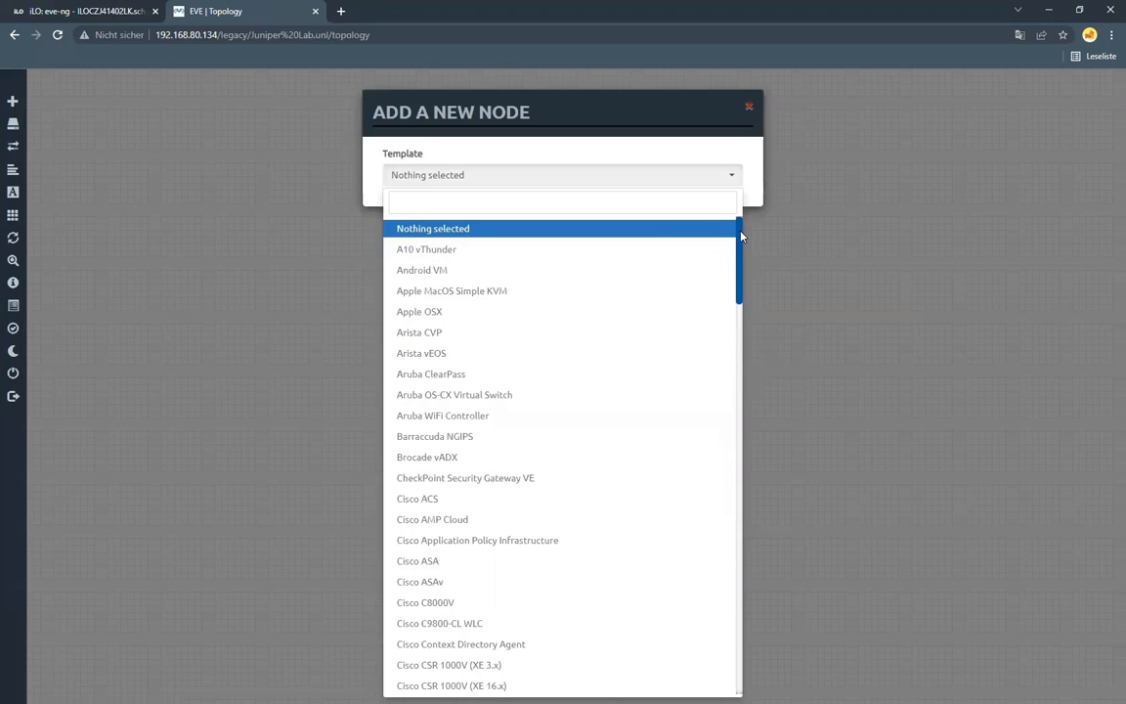
Add one node from the Virtual PC (VPCS) template to the topology, keeping its default settings
{"action": "left_click_drag", "start_coordinate": [742, 235], "coordinate": [722, 475]}
{"action": "scroll", "coordinate": [721, 475], "scroll_direction": "down", "scroll_amount": 2}
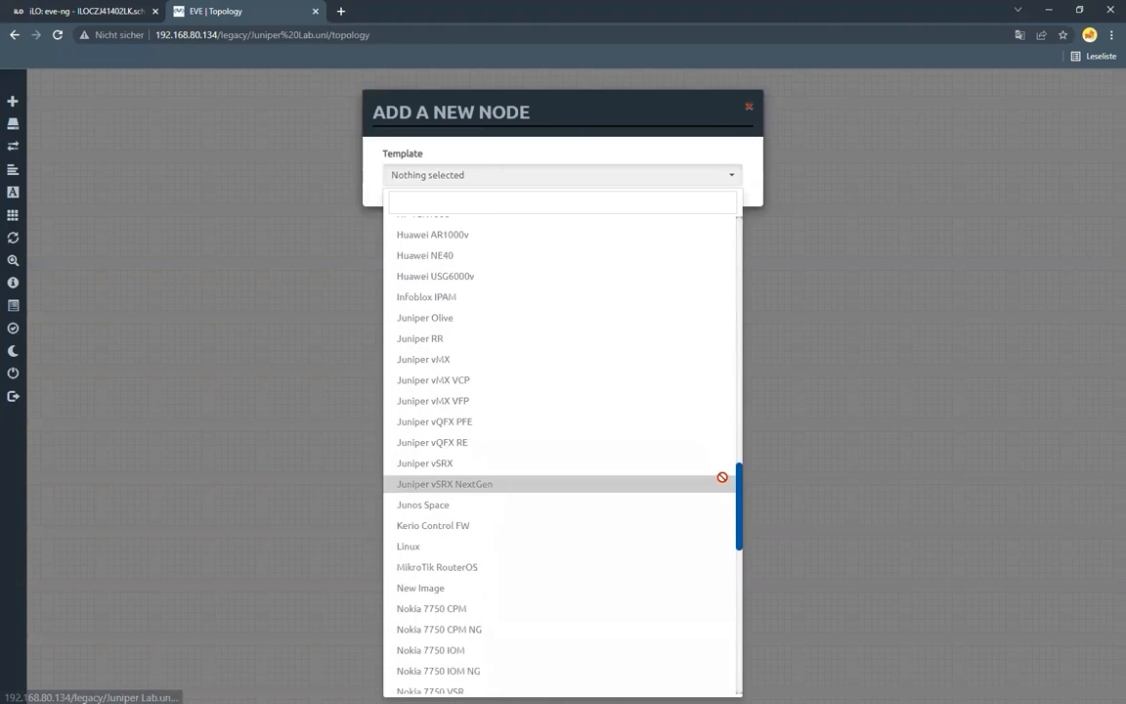
{"action": "left_click_drag", "start_coordinate": [739, 472], "coordinate": [734, 656]}
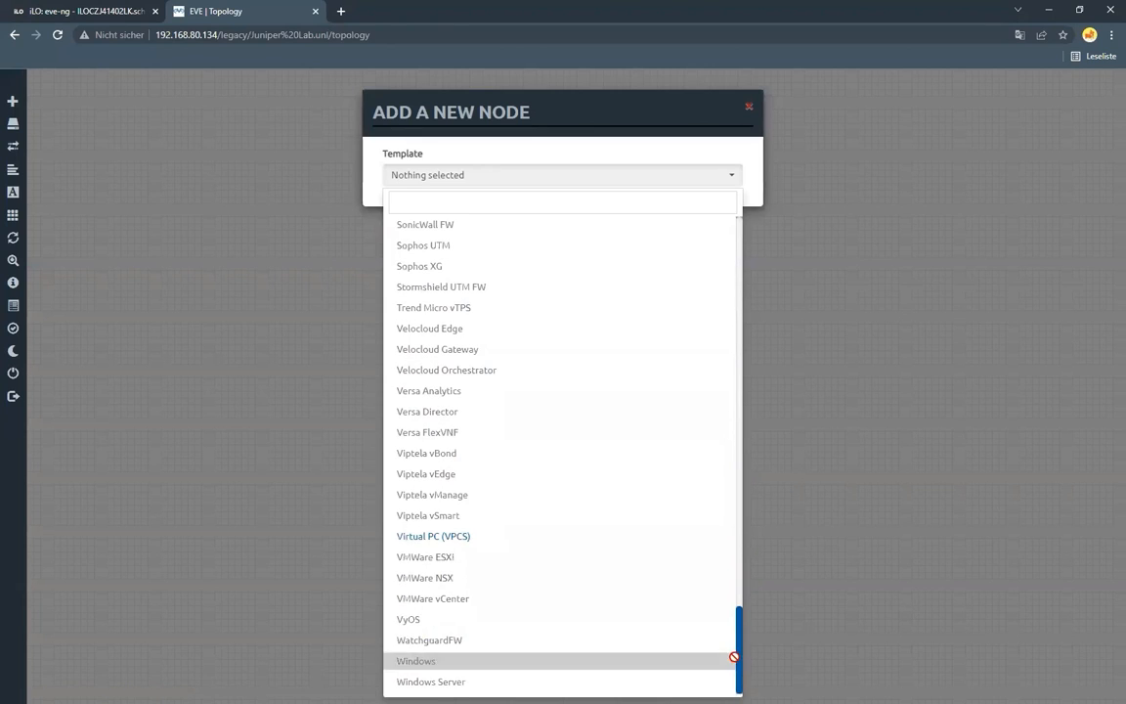
{"action": "left_click", "coordinate": [591, 543]}
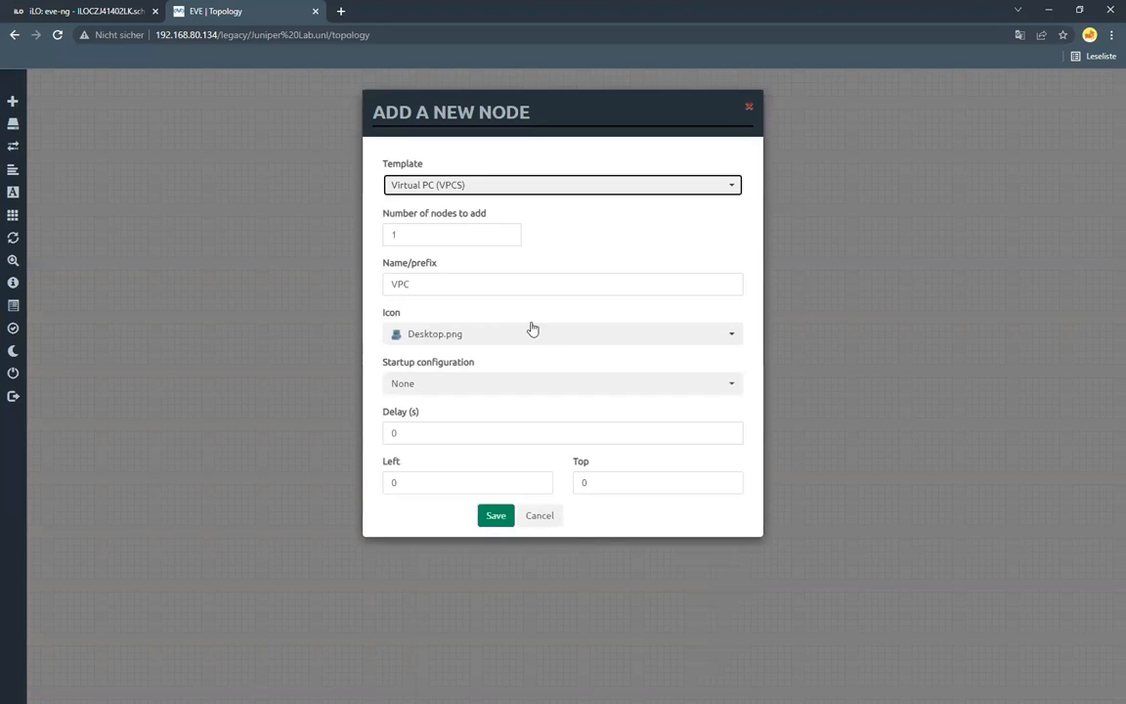
{"action": "left_click", "coordinate": [497, 518]}
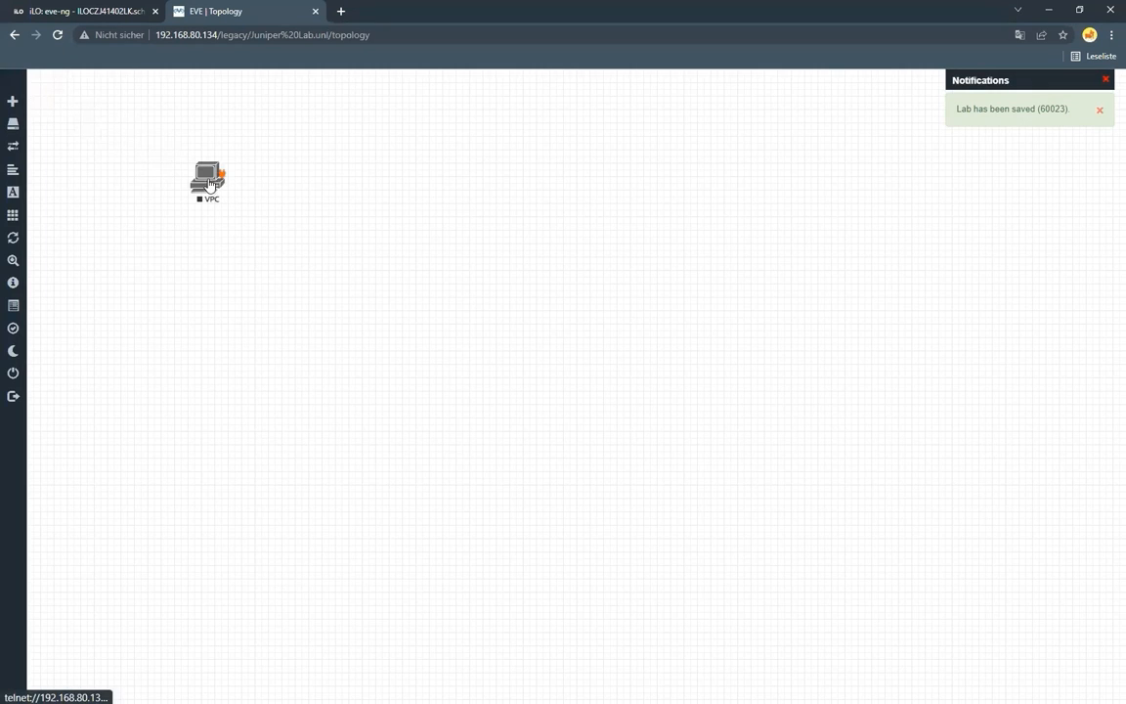
Start the VPC node, test its console prompt in SecureCRT, and return to the topology
{"action": "right_click", "coordinate": [215, 180]}
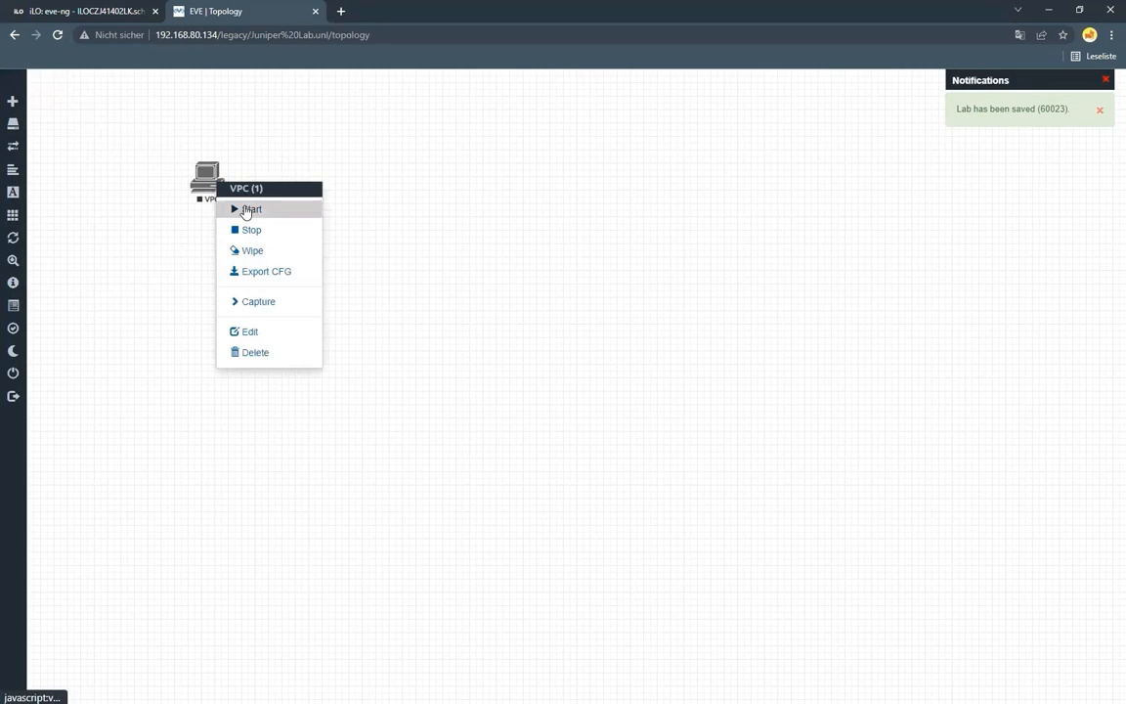
{"action": "left_click", "coordinate": [246, 209]}
{"action": "left_click", "coordinate": [195, 171]}
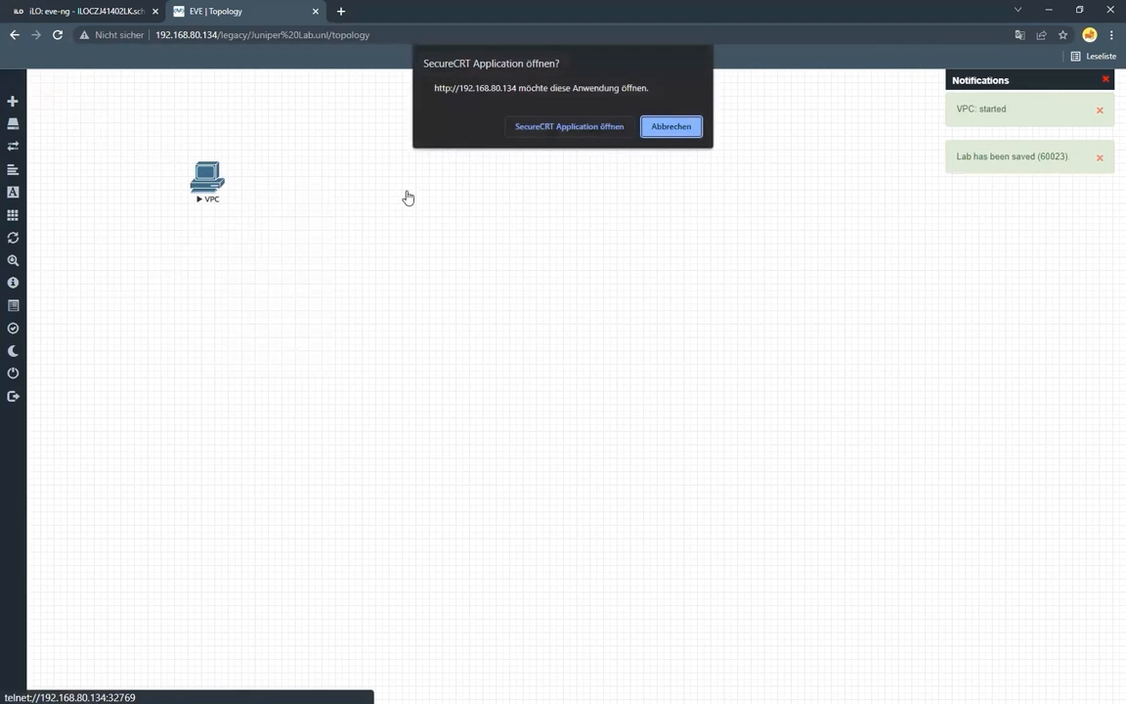
{"action": "left_click", "coordinate": [543, 132]}
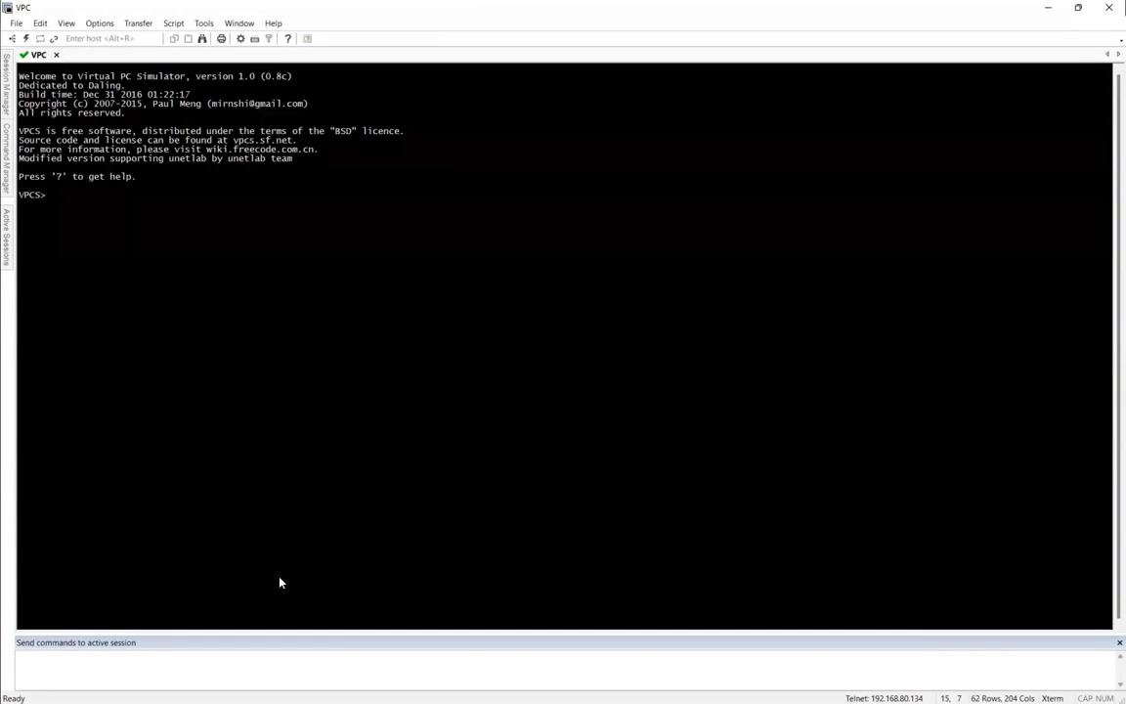
{"action": "key", "text": "Return"}
{"action": "key", "text": "Return"}
{"action": "key", "text": "Return"}
{"action": "key", "text": "Return"}
{"action": "key", "text": "Return"}
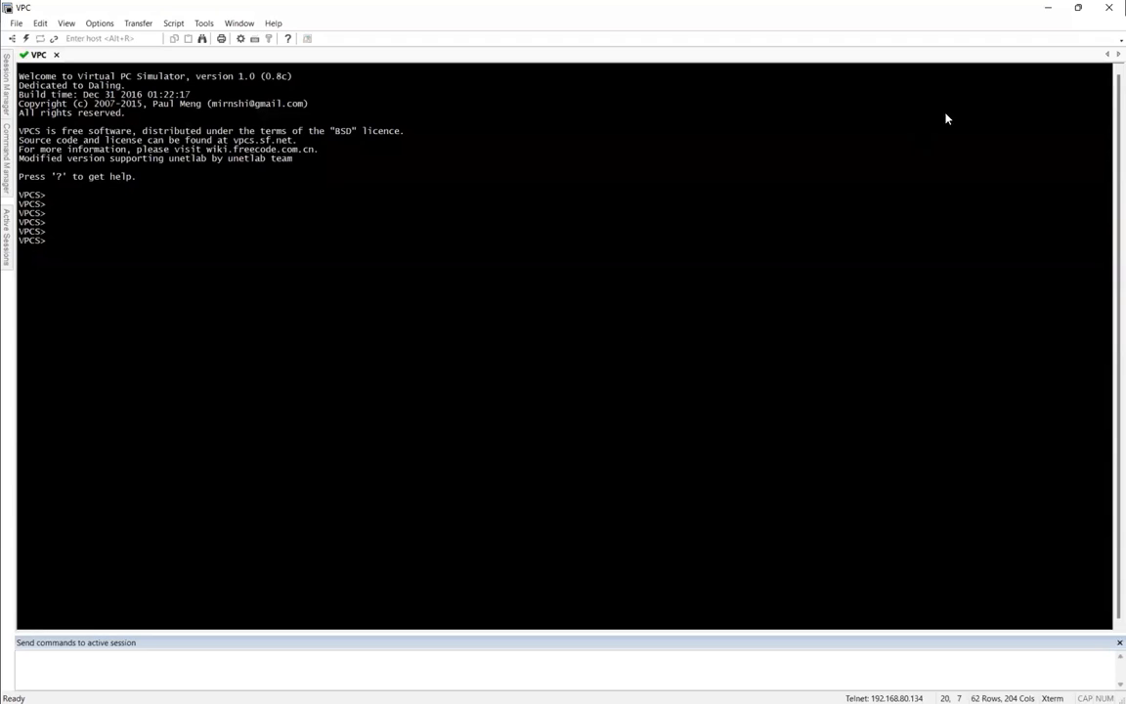
{"action": "left_click", "coordinate": [1048, 8]}
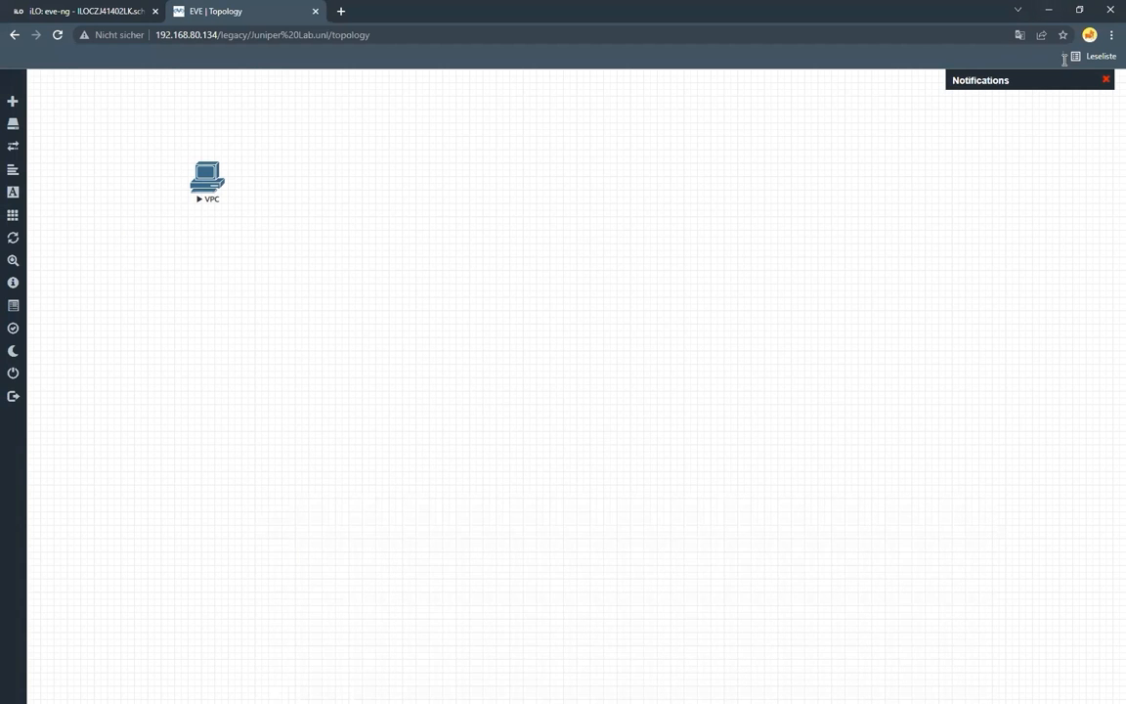
Log out of EVE-NG and sign back in as admin with the account password and the HTML5 console
{"action": "left_click", "coordinate": [31, 399]}
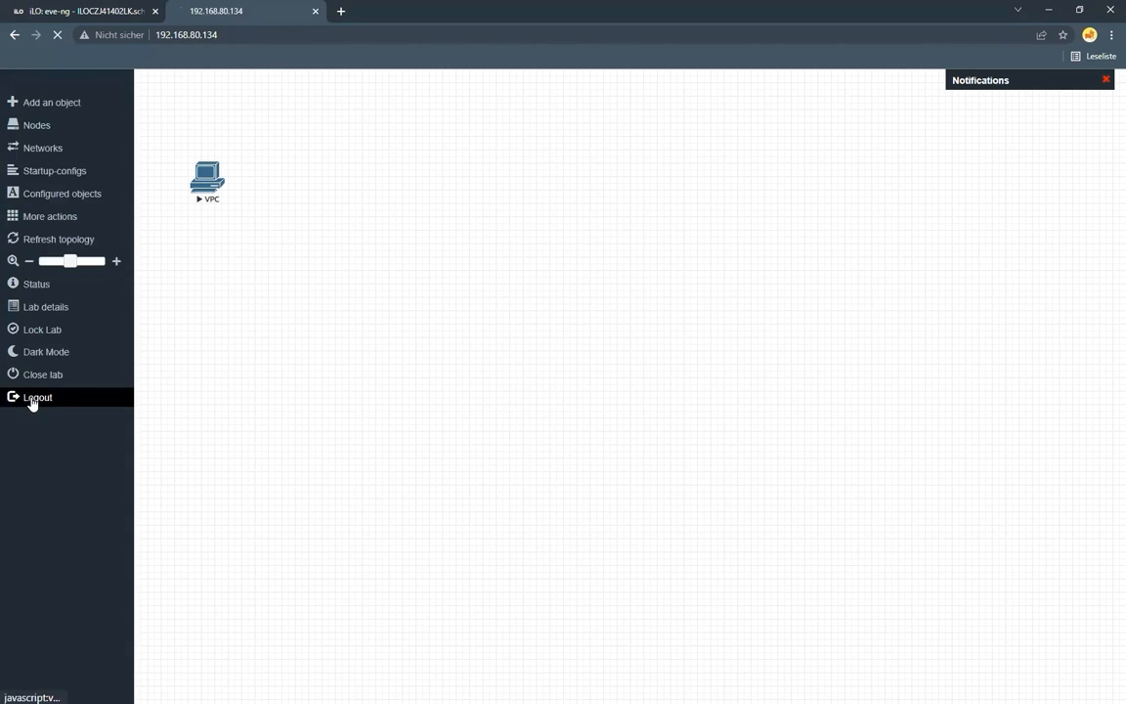
{"action": "type", "text": "admin"}
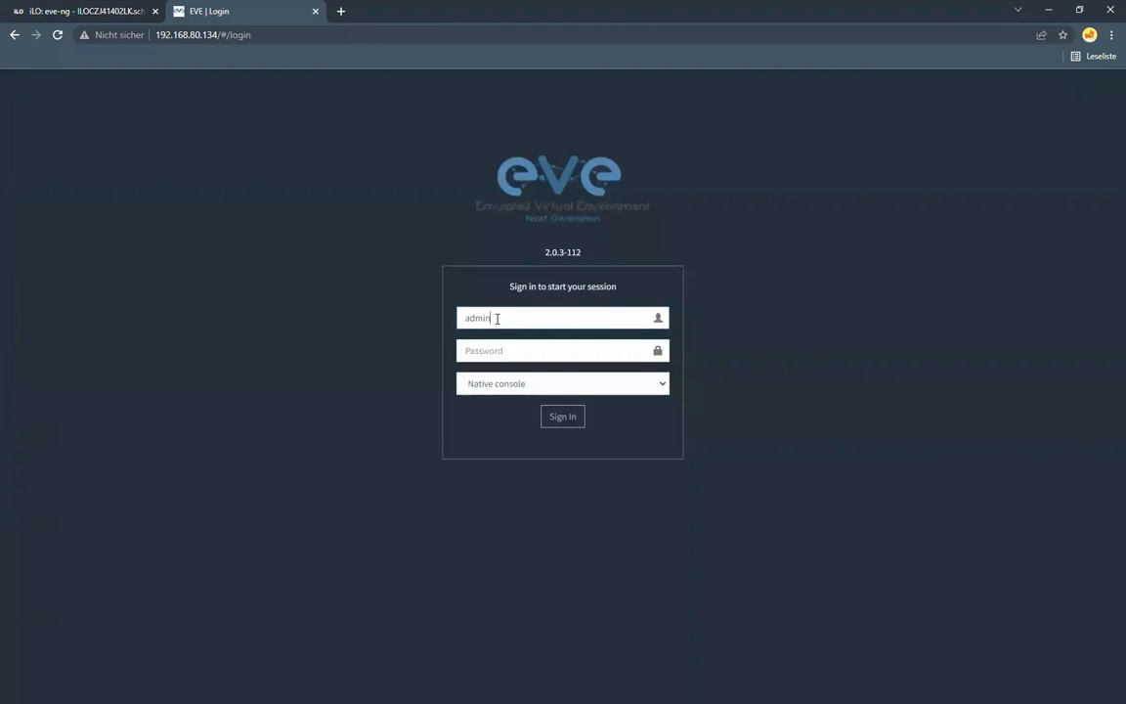
{"action": "key", "text": "Tab"}
{"action": "type", "text": "e"}
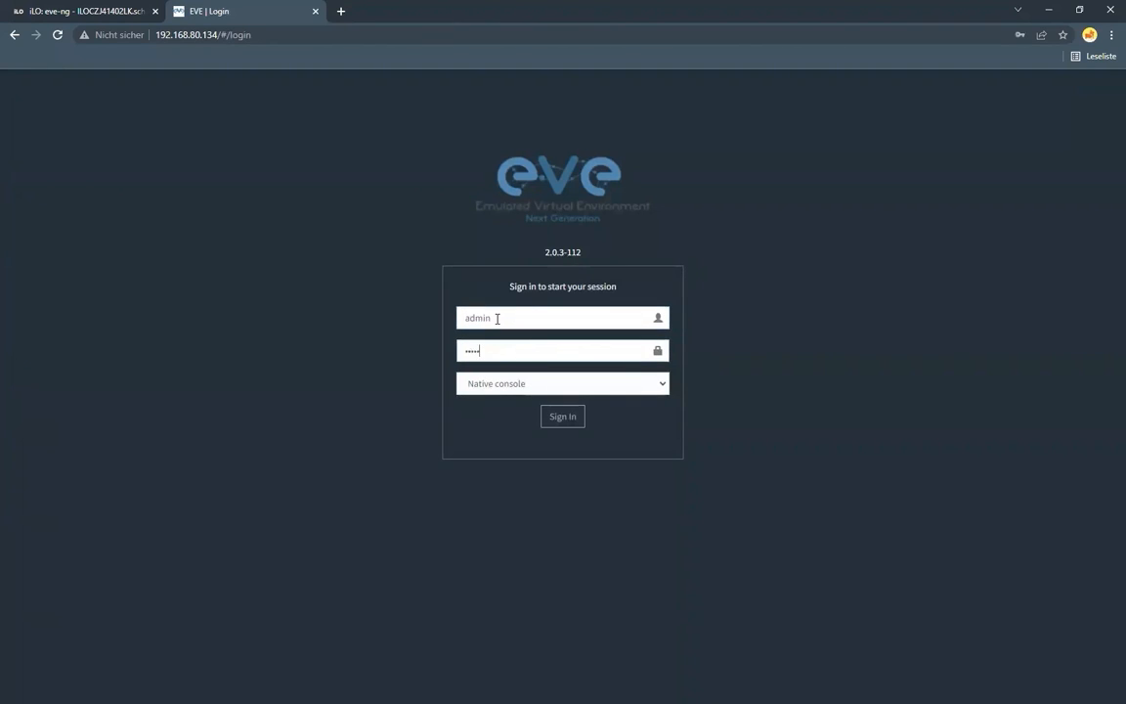
{"action": "left_click", "coordinate": [490, 383]}
{"action": "left_click", "coordinate": [489, 414]}
{"action": "left_click", "coordinate": [545, 420]}
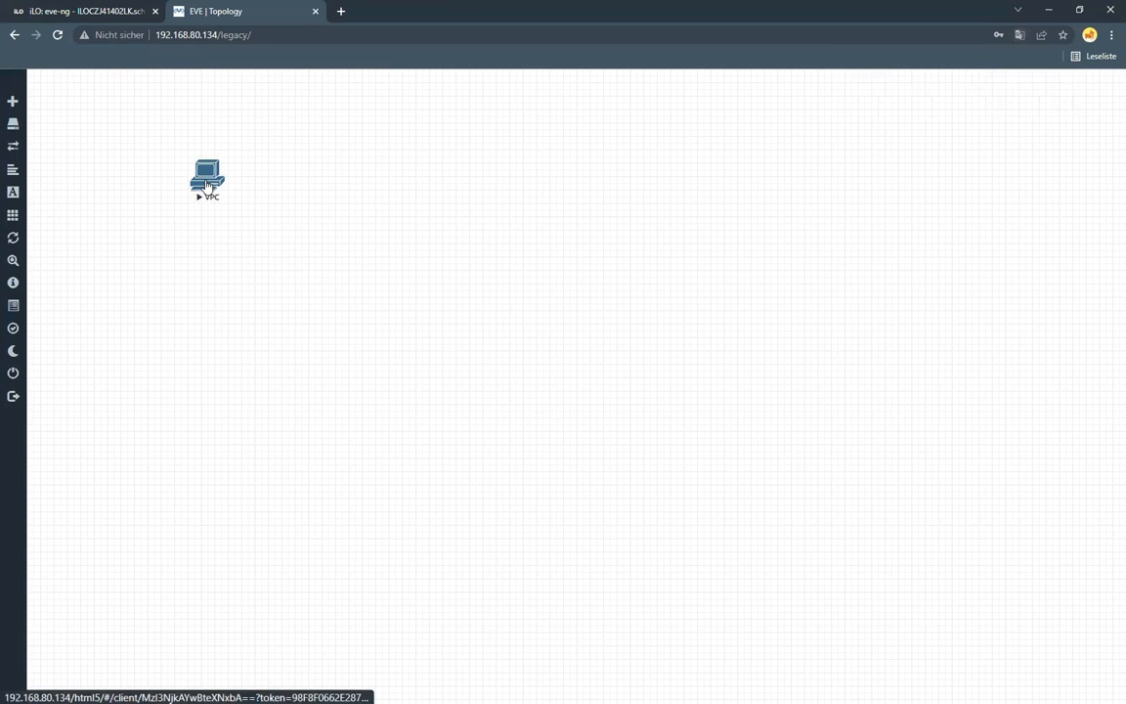
Open the VPC node's console in the browser and test its prompt, comparing it with the topology view
{"action": "left_click", "coordinate": [199, 185]}
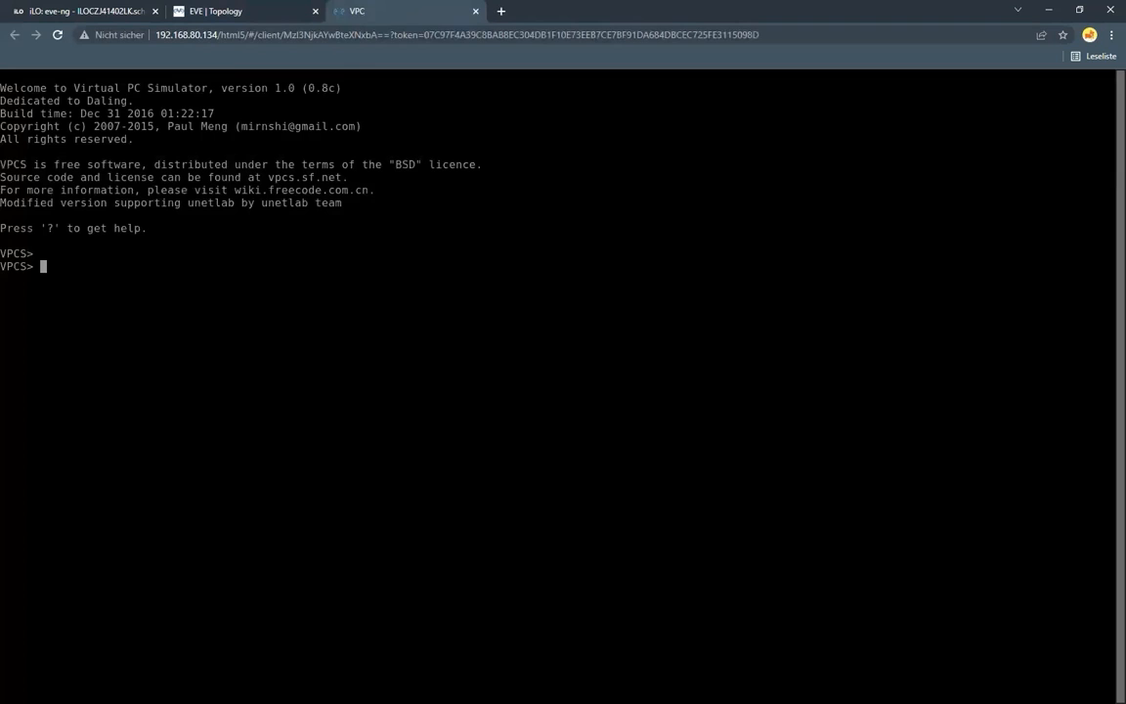
{"action": "key", "text": "Return"}
{"action": "left_click", "coordinate": [245, 11]}
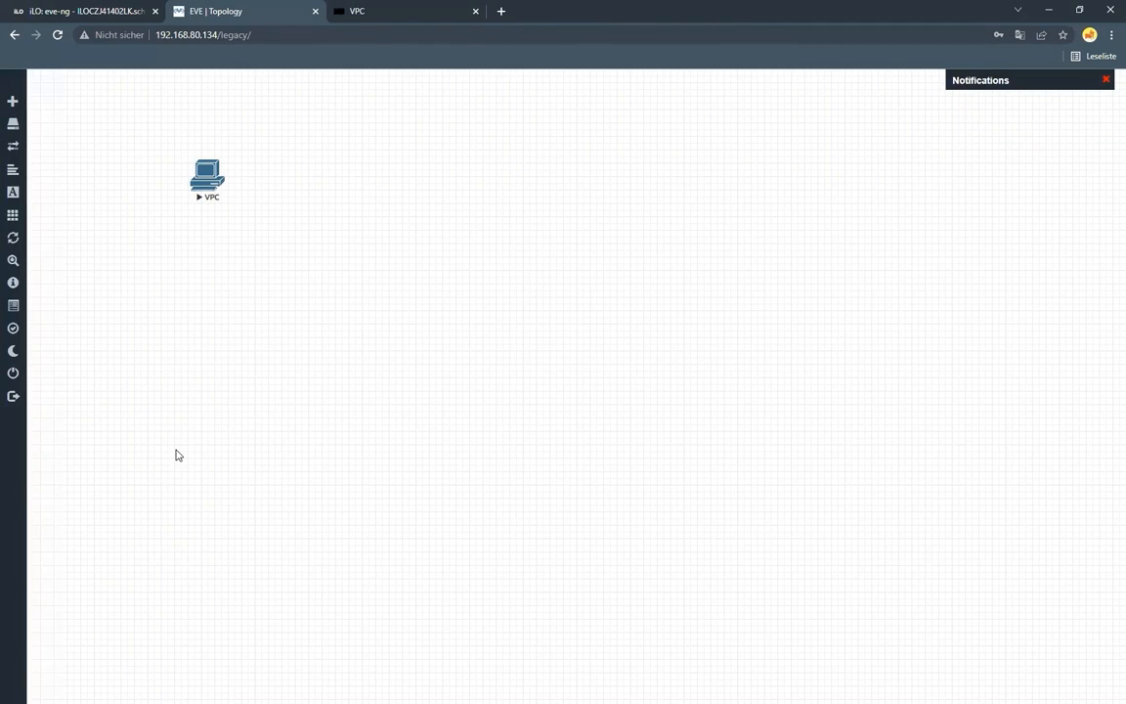
{"action": "left_click", "coordinate": [376, 12]}
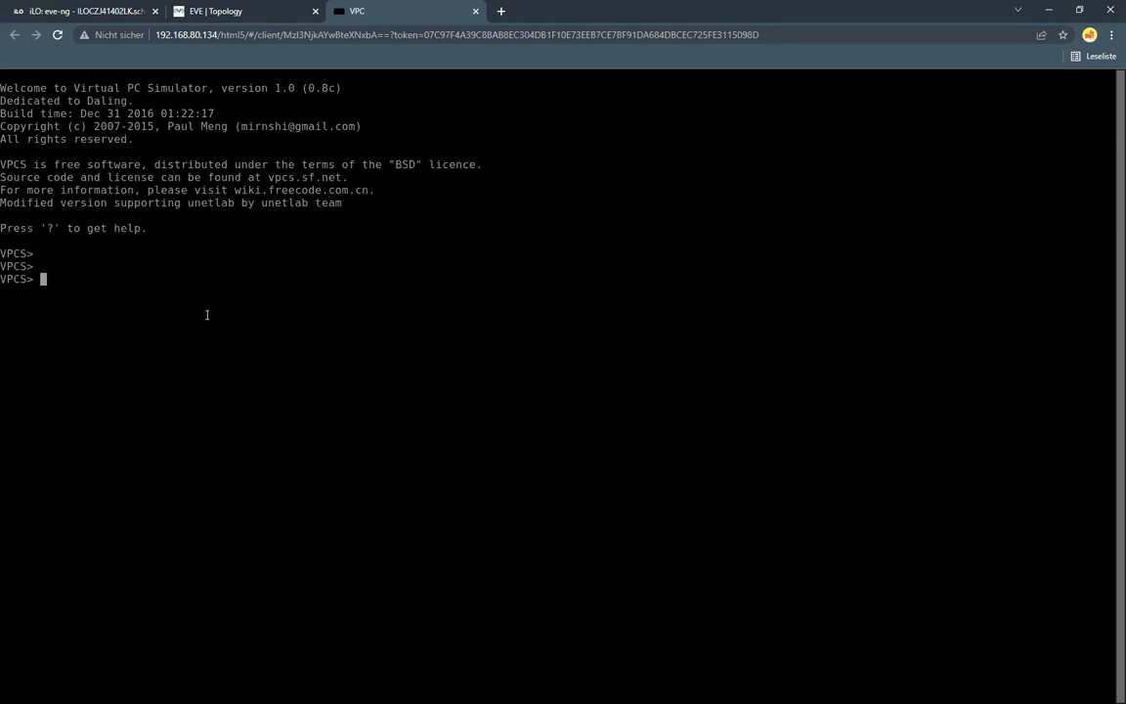
Close the VPC's browser console and stop the VPC node
{"action": "left_click", "coordinate": [476, 10]}
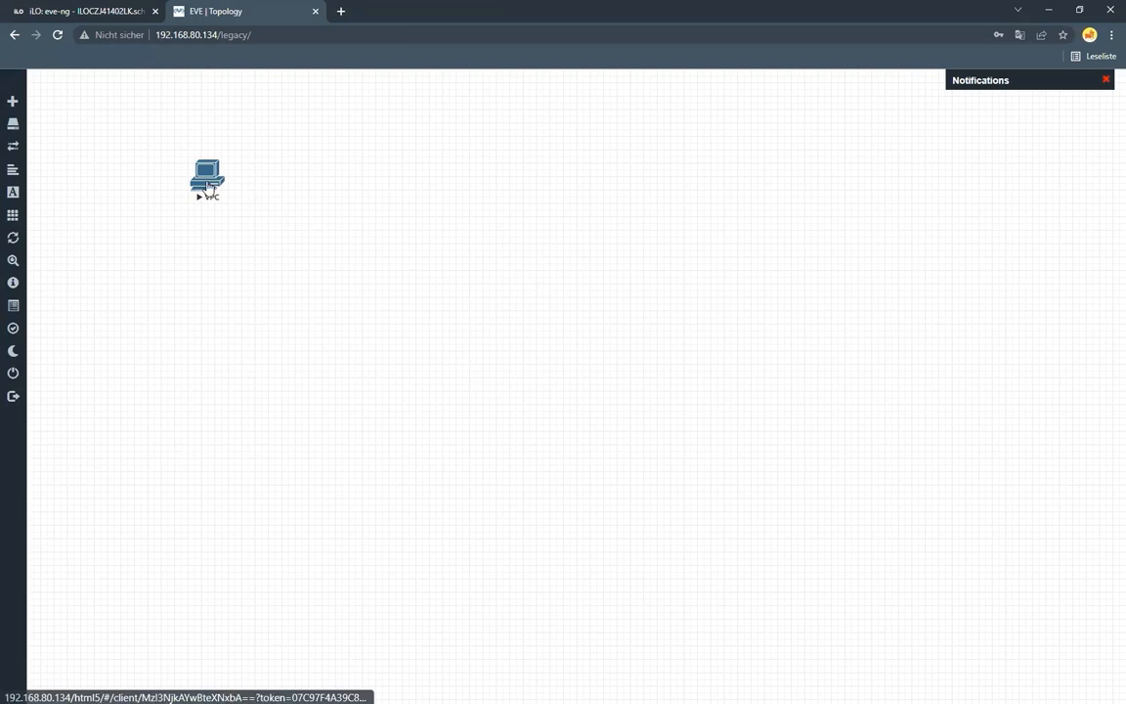
{"action": "right_click", "coordinate": [209, 185]}
{"action": "left_click", "coordinate": [246, 212]}
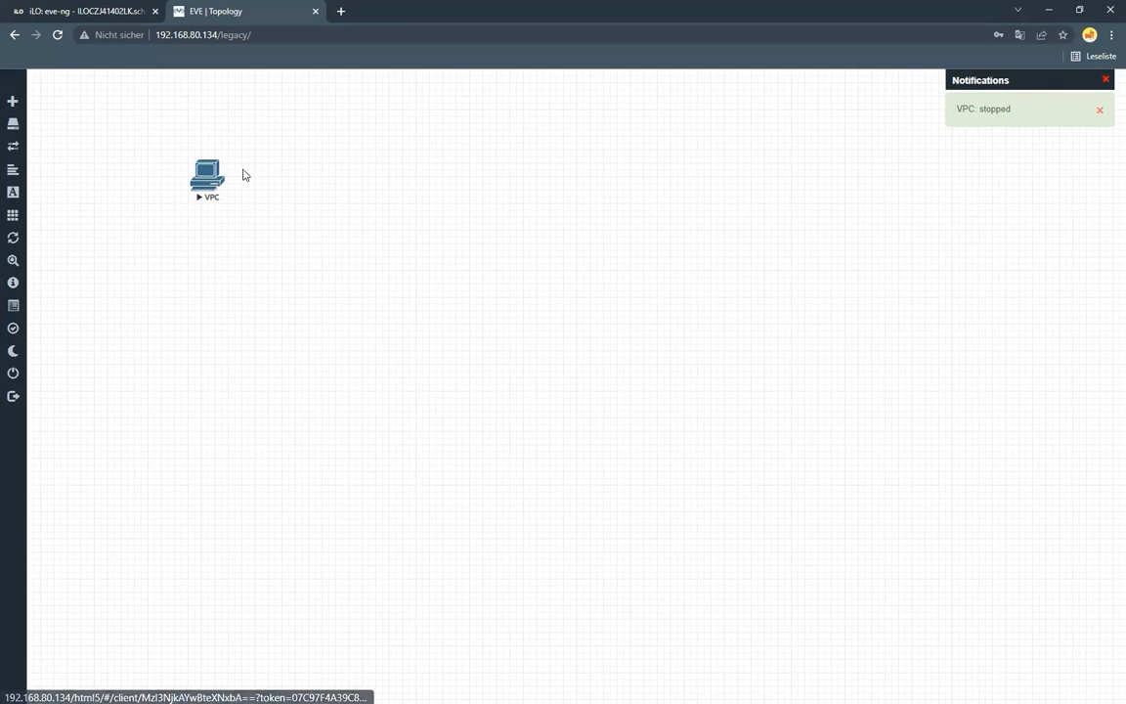
Add a second Virtual PC (VPCS) node to the topology with the default settings
{"action": "left_click", "coordinate": [32, 106]}
{"action": "left_click", "coordinate": [45, 115]}
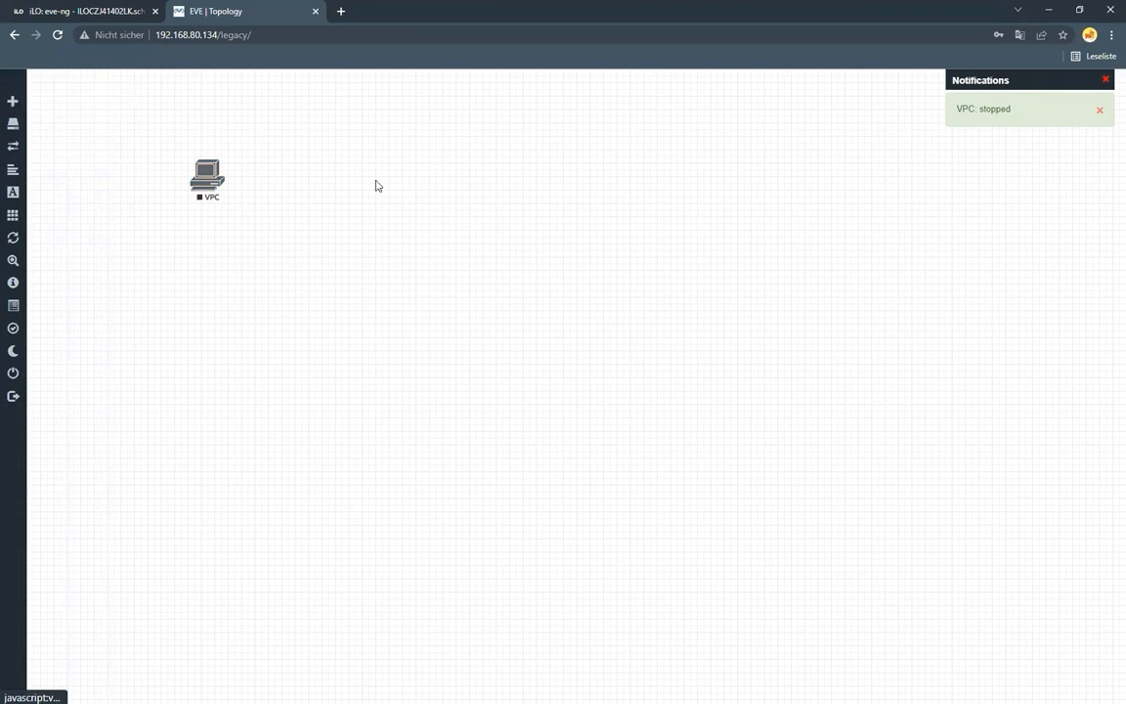
{"action": "scroll", "coordinate": [443, 474], "scroll_direction": "down", "scroll_amount": 15}
{"action": "left_click", "coordinate": [449, 536]}
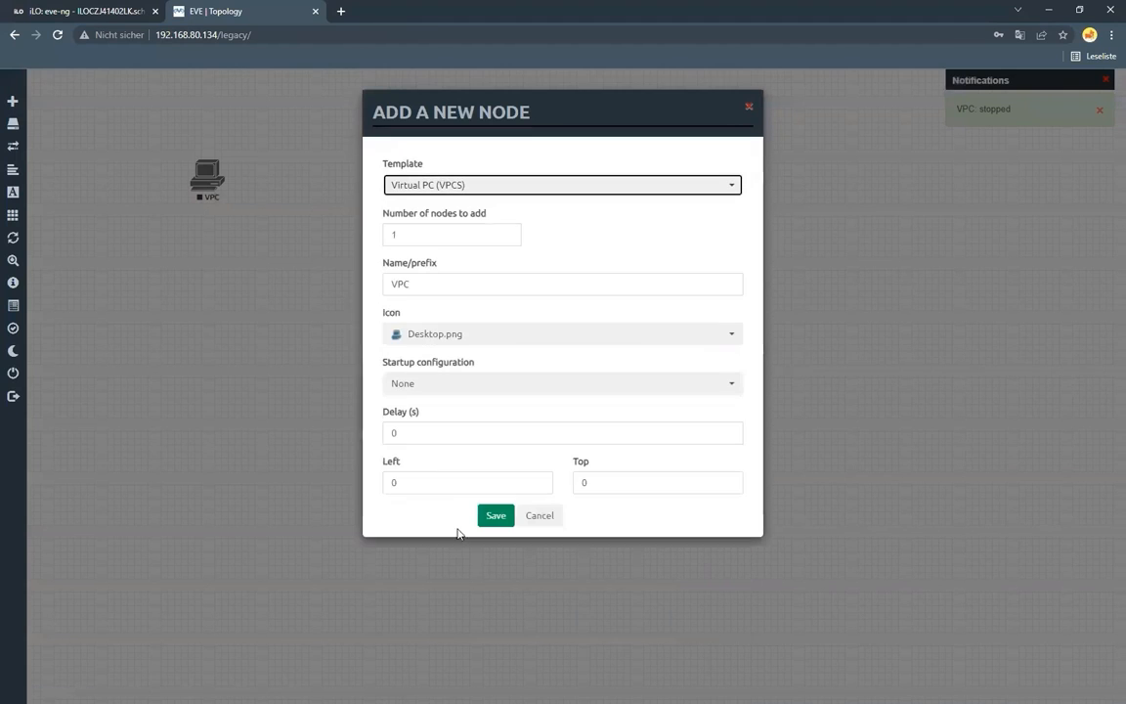
{"action": "left_click", "coordinate": [496, 516]}
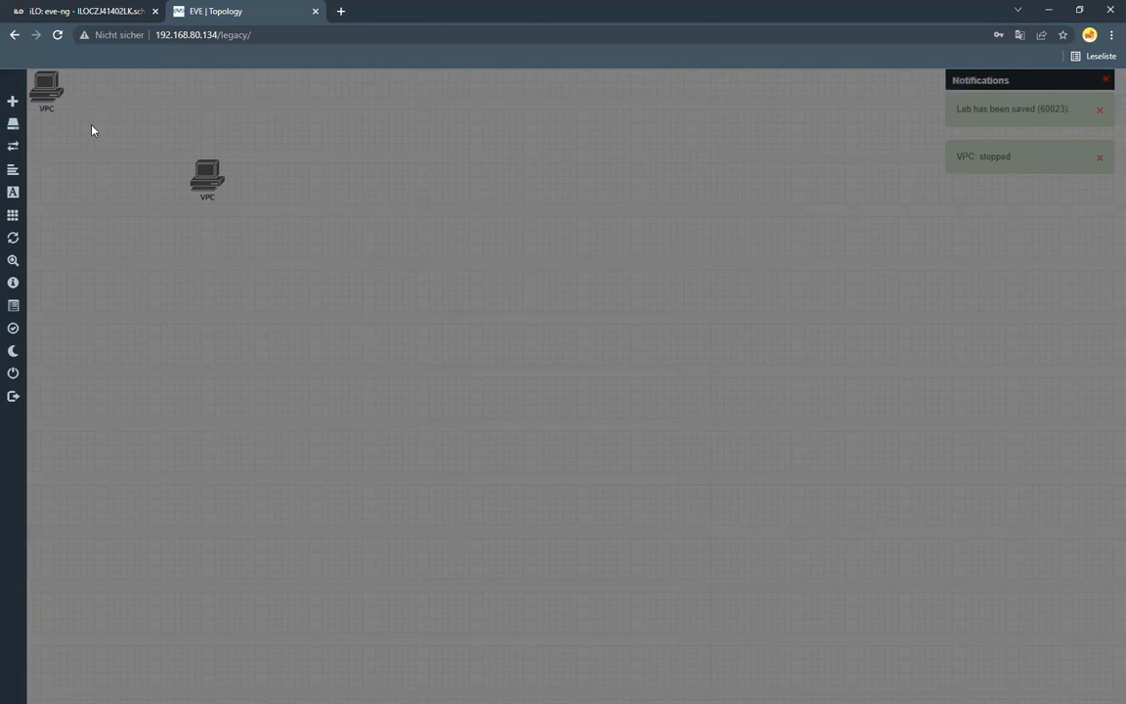
Place the second VPC to the right of the first and connect the two nodes through their eth0 interfaces
{"action": "left_click_drag", "start_coordinate": [45, 90], "coordinate": [207, 174]}
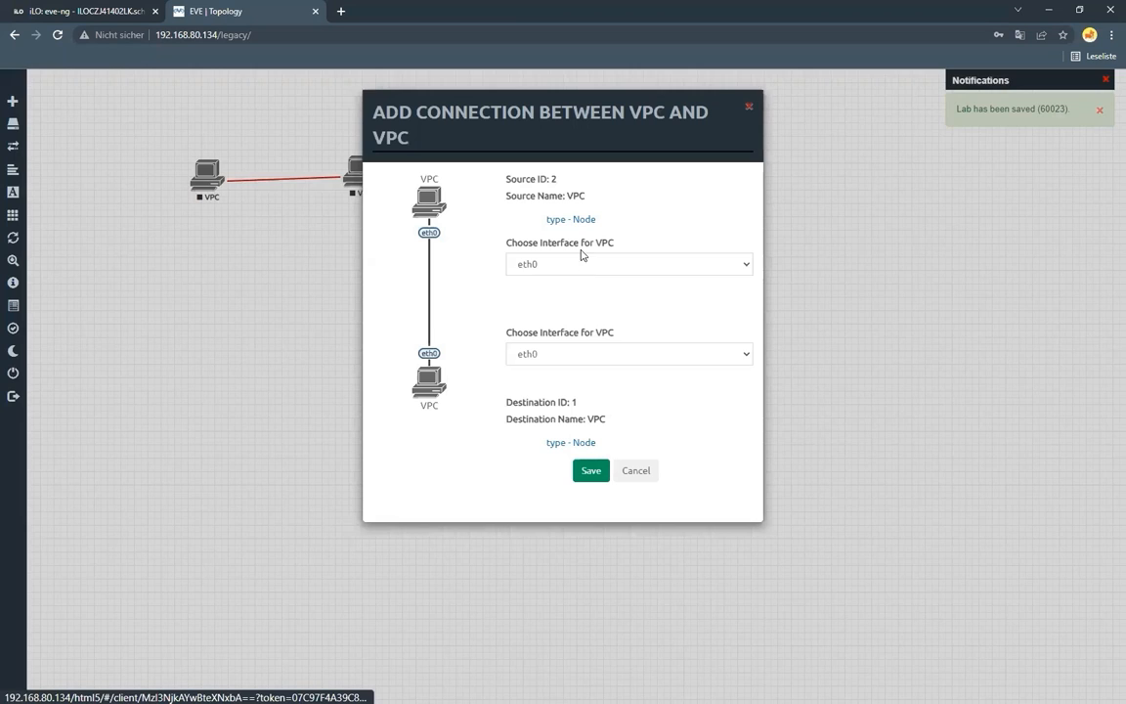
{"action": "left_click", "coordinate": [586, 264]}
{"action": "left_click", "coordinate": [562, 283]}
{"action": "left_click", "coordinate": [564, 354]}
{"action": "left_click", "coordinate": [585, 371]}
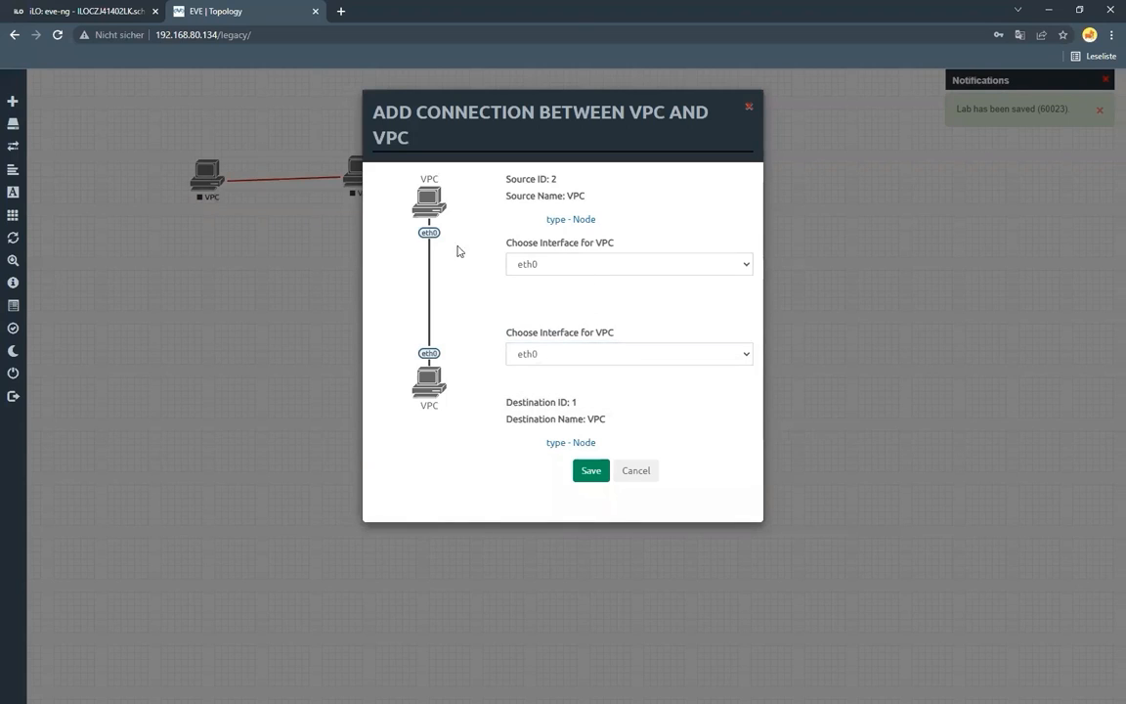
{"action": "left_click", "coordinate": [559, 263]}
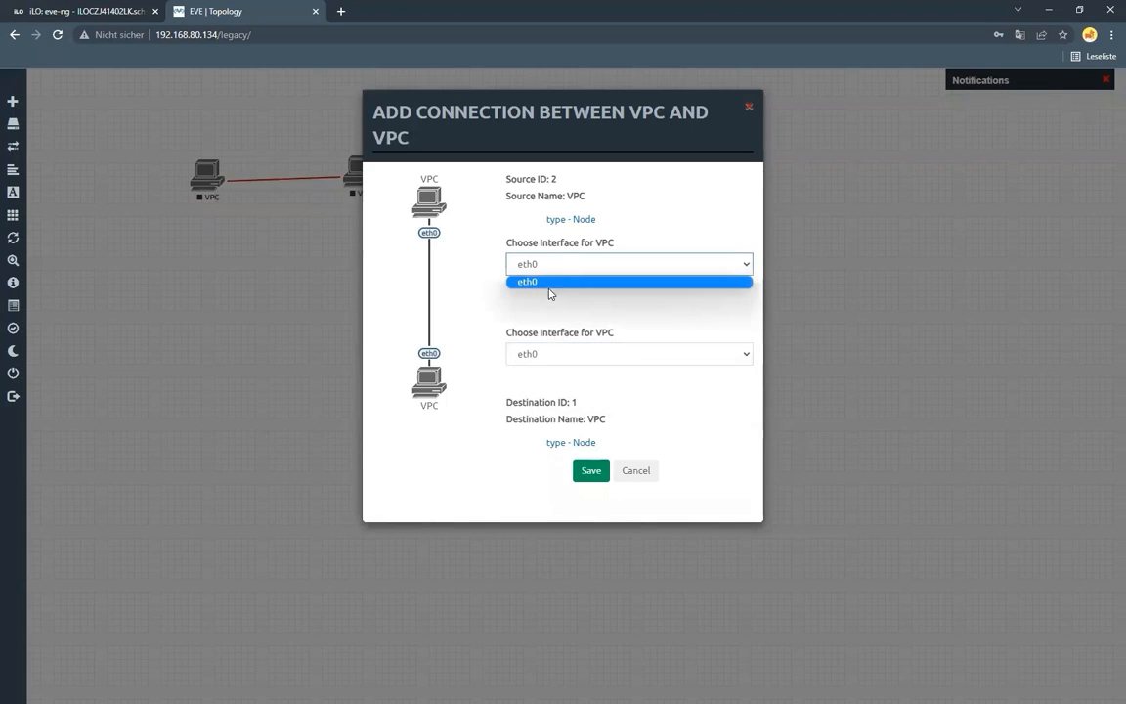
{"action": "left_click", "coordinate": [556, 387]}
{"action": "left_click", "coordinate": [590, 472]}
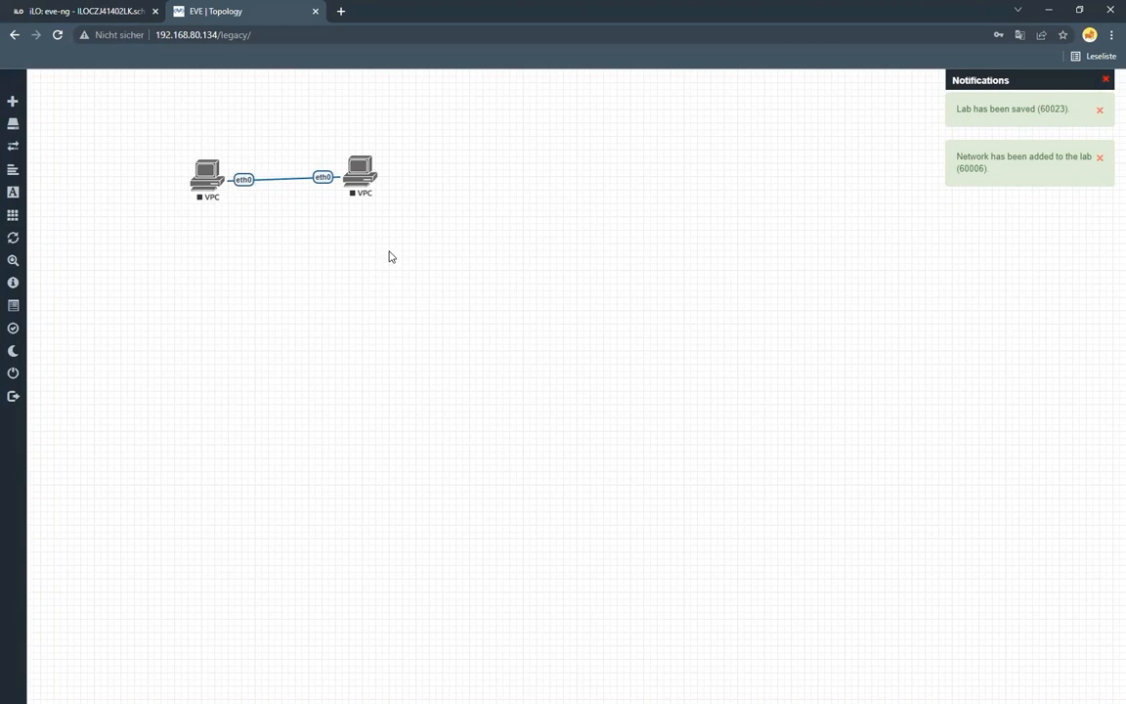
{"action": "left_click_drag", "start_coordinate": [360, 186], "coordinate": [365, 194]}
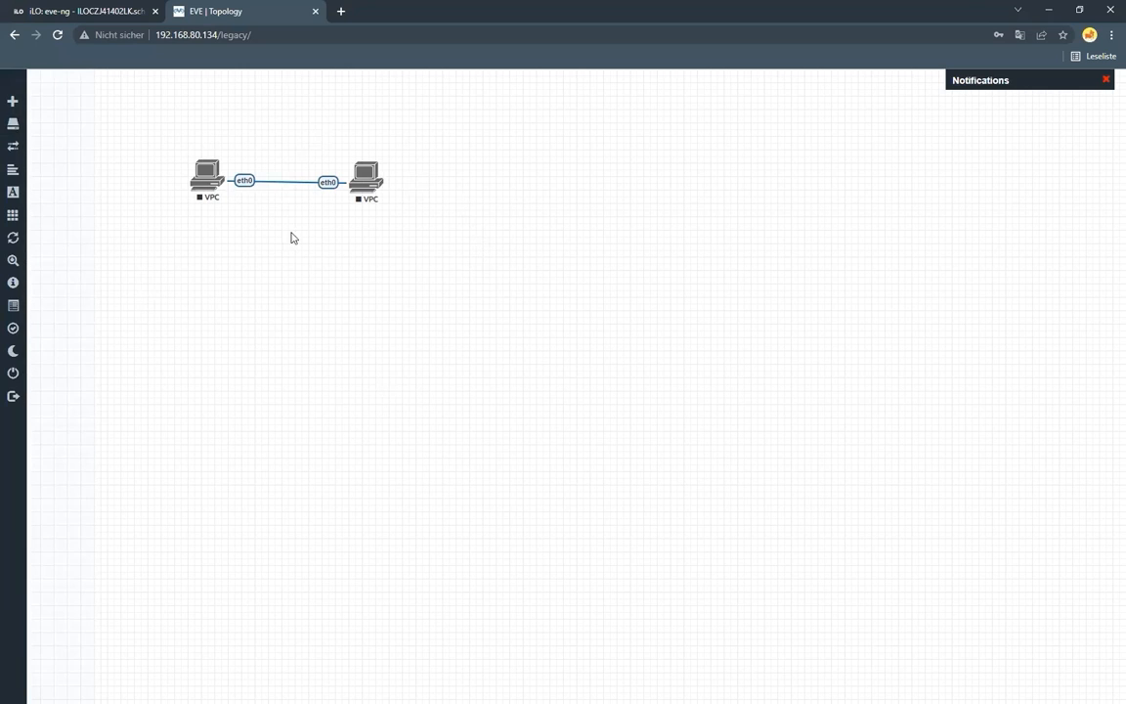
Add 13 Virtual PC (VPCS) nodes at once and move the first VPC clear of the new nodes
{"action": "left_click", "coordinate": [16, 105]}
{"action": "left_click", "coordinate": [31, 115]}
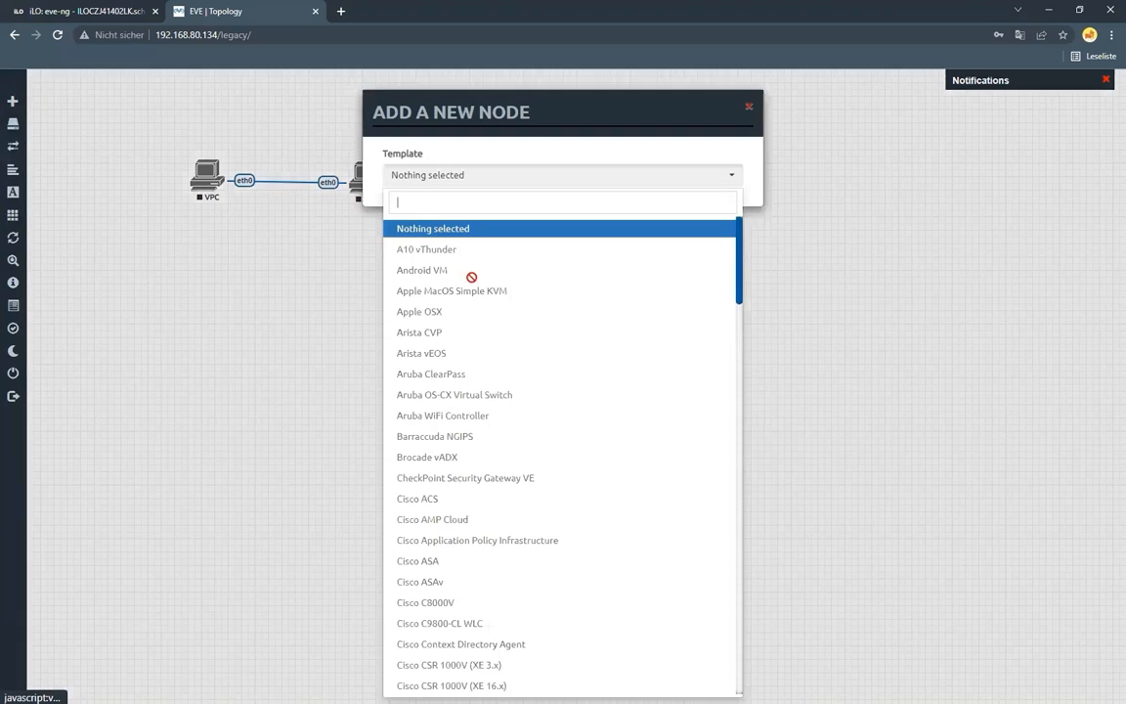
{"action": "scroll", "coordinate": [446, 540], "scroll_direction": "down", "scroll_amount": 15}
{"action": "left_click", "coordinate": [447, 541]}
{"action": "left_click", "coordinate": [438, 232]}
{"action": "key", "text": "BackSpace"}
{"action": "type", "text": "13"}
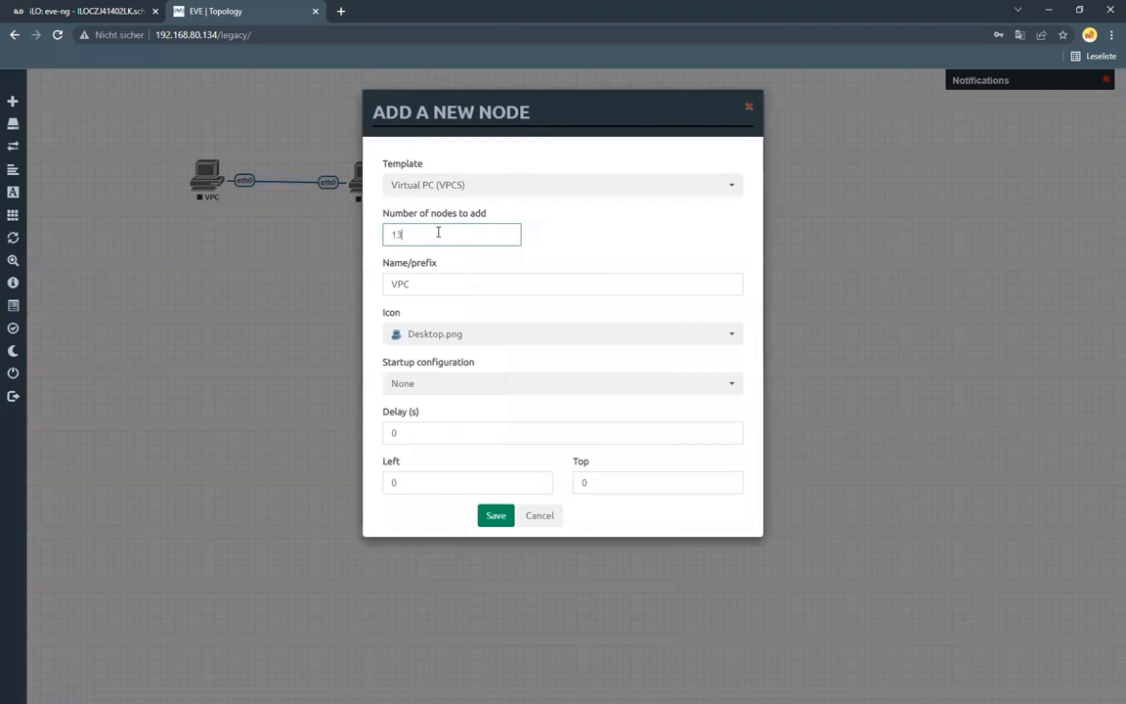
{"action": "left_click", "coordinate": [500, 516]}
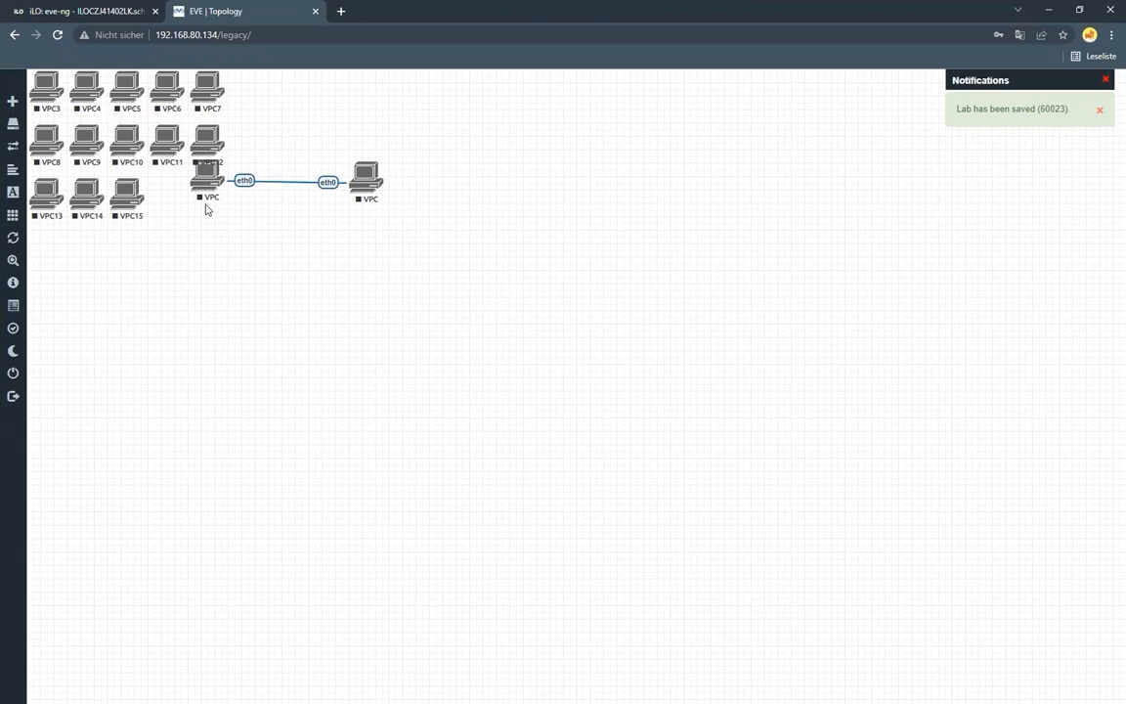
{"action": "left_click_drag", "start_coordinate": [215, 184], "coordinate": [255, 237]}
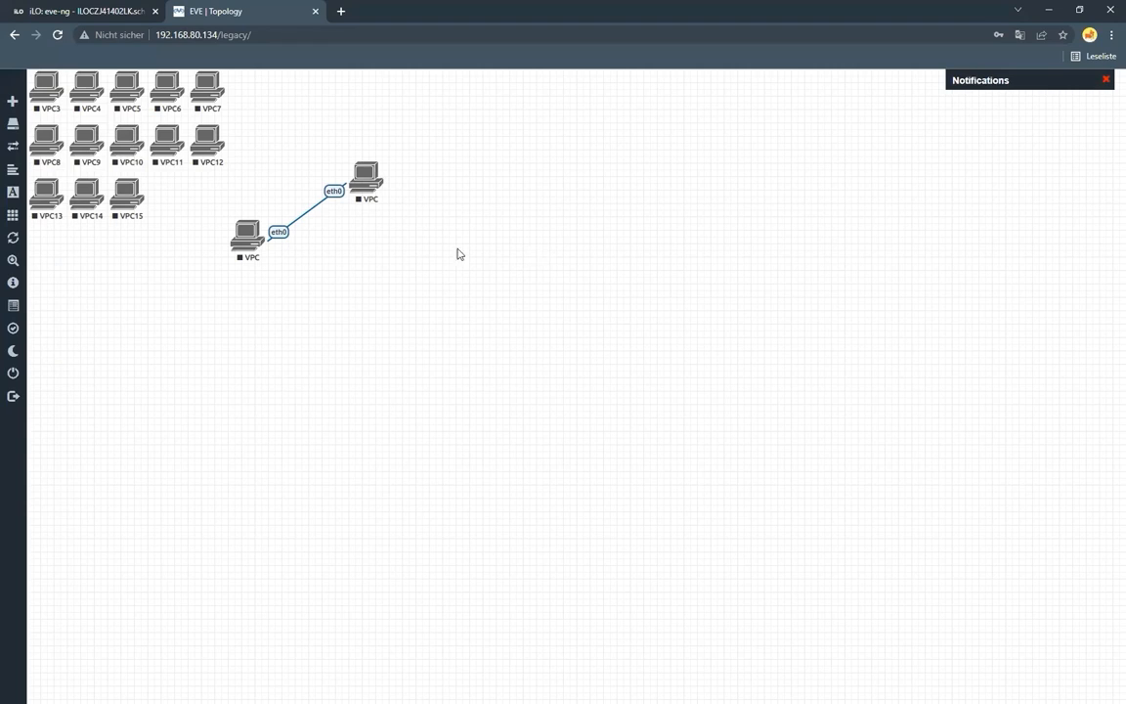
Review the options for starting one or all nodes and the second VPC's startup delay setting without saving changes
{"action": "right_click", "coordinate": [371, 180]}
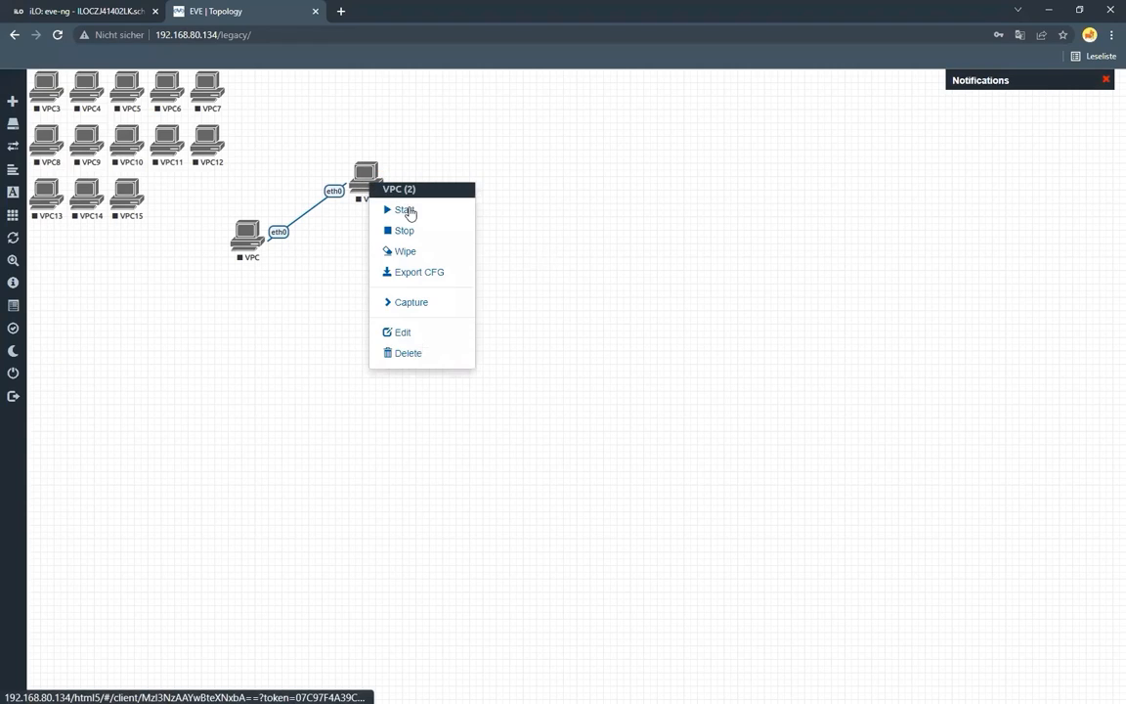
{"action": "left_click", "coordinate": [34, 216]}
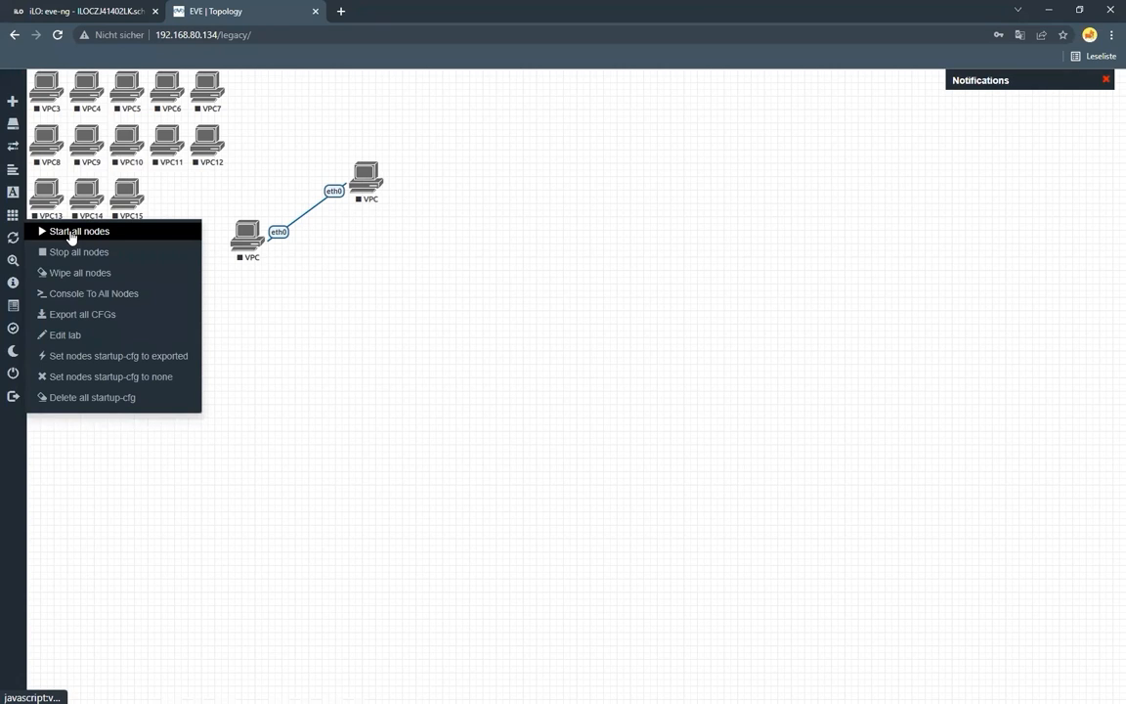
{"action": "right_click", "coordinate": [372, 177]}
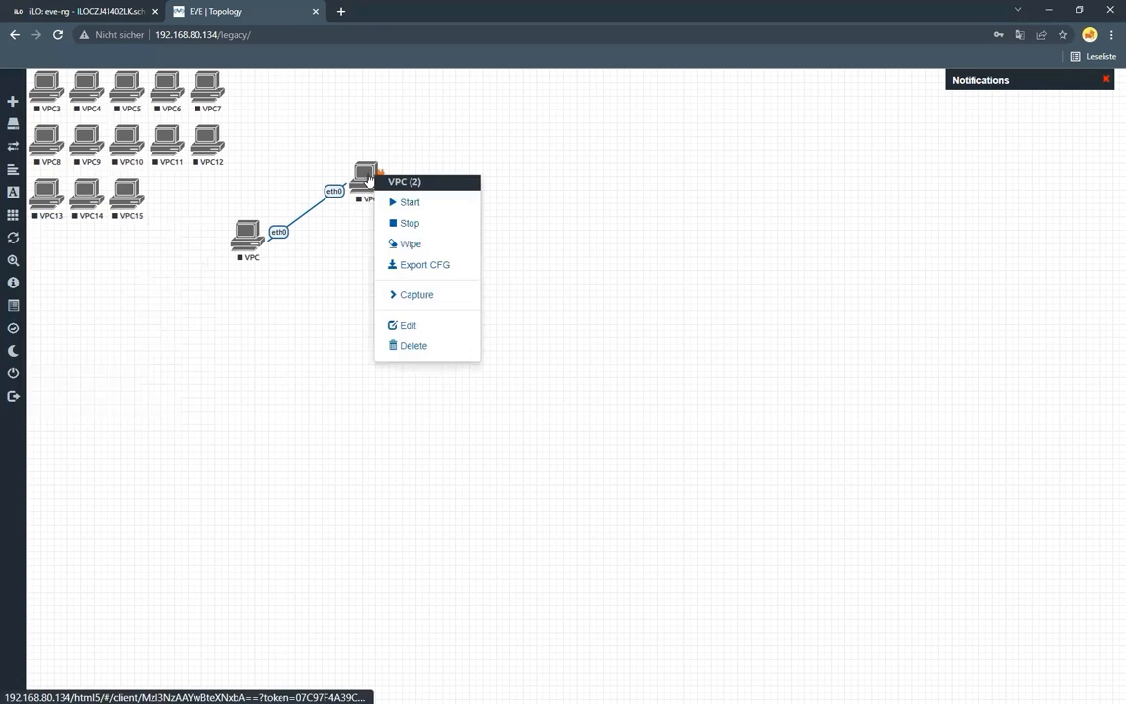
{"action": "left_click", "coordinate": [397, 327]}
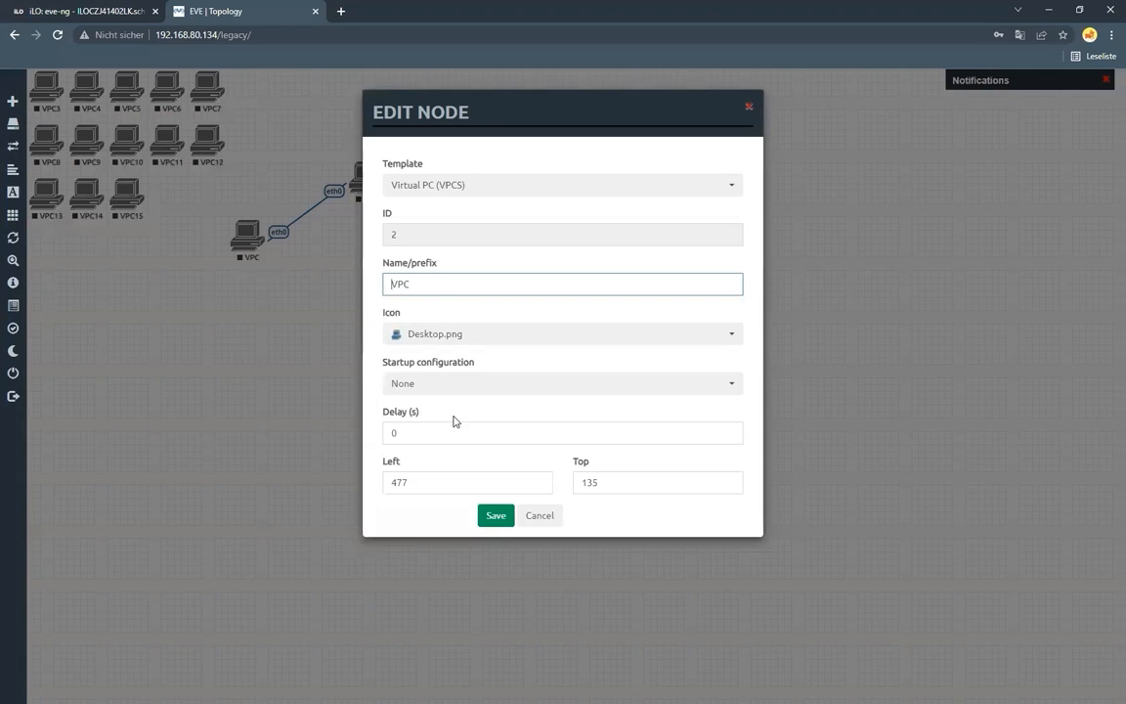
{"action": "left_click", "coordinate": [433, 433]}
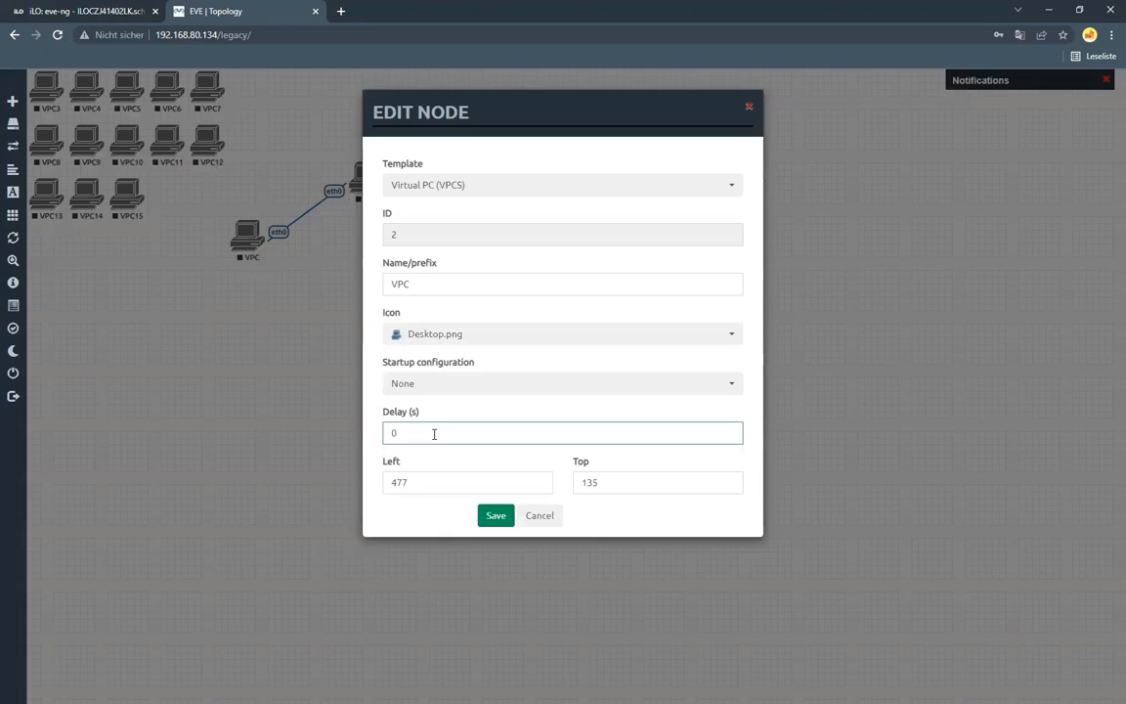
{"action": "left_click", "coordinate": [541, 516]}
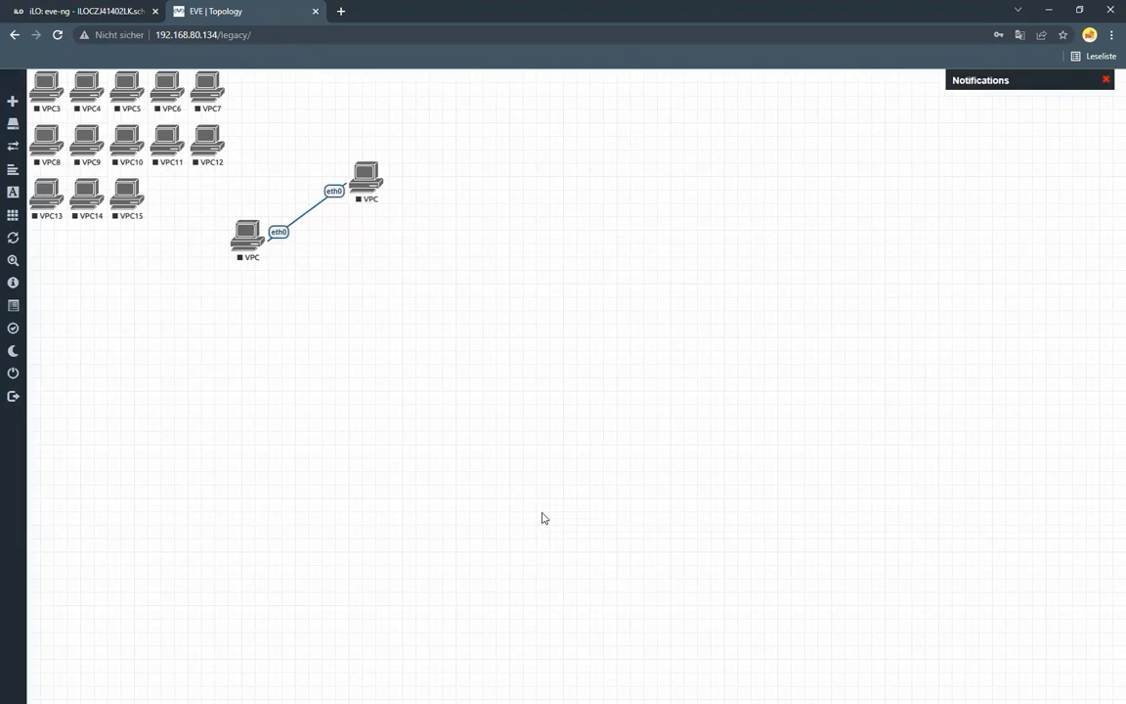